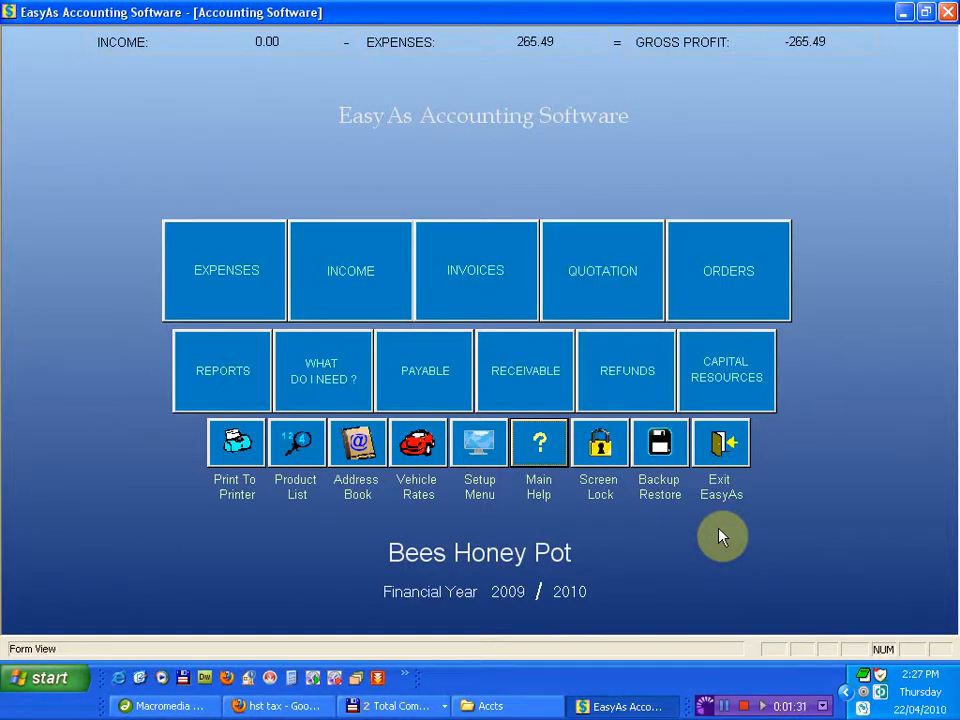
Step: Review the expense screen's tax columns, check the business names list and return to the main screen with Bees Honey Pot selected
{"action": "left_click", "coordinate": [236, 304]}
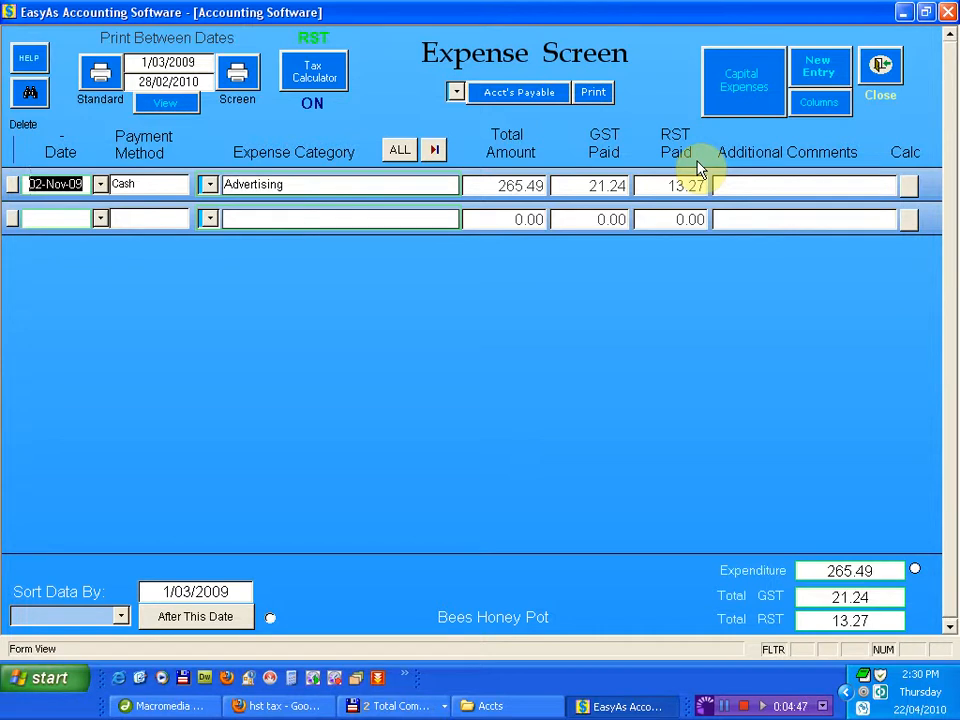
{"action": "left_click", "coordinate": [880, 65]}
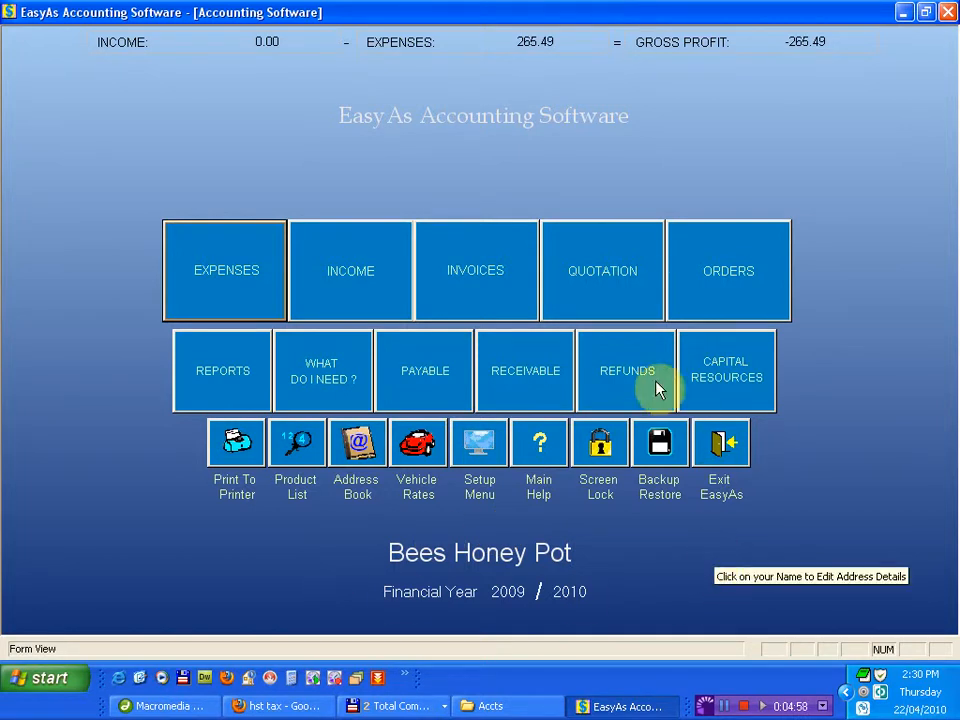
{"action": "left_click", "coordinate": [478, 553]}
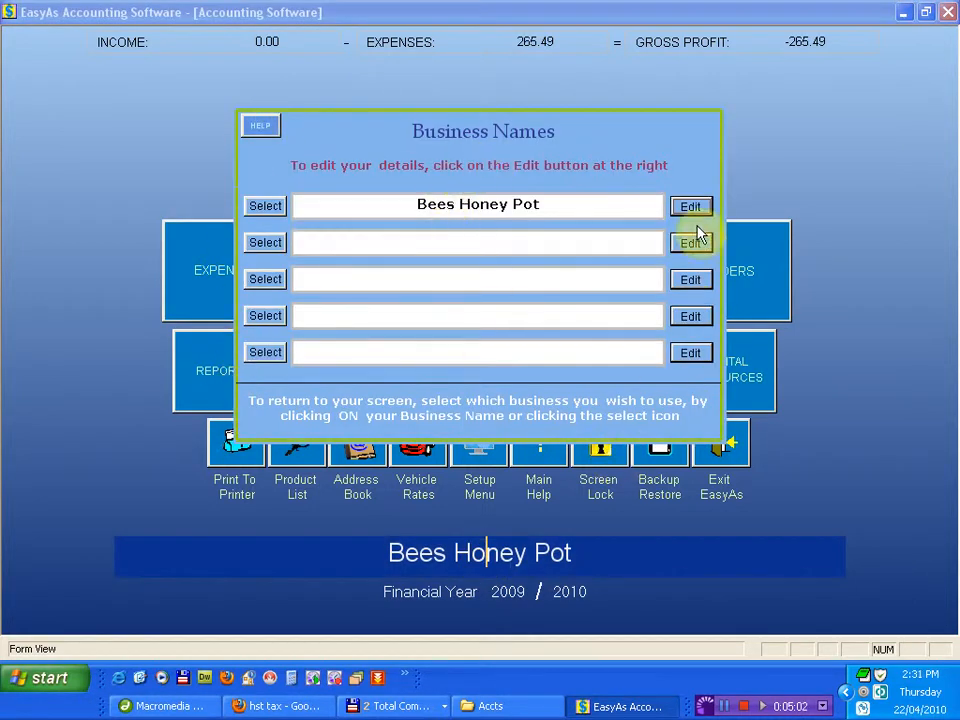
{"action": "left_click", "coordinate": [480, 204]}
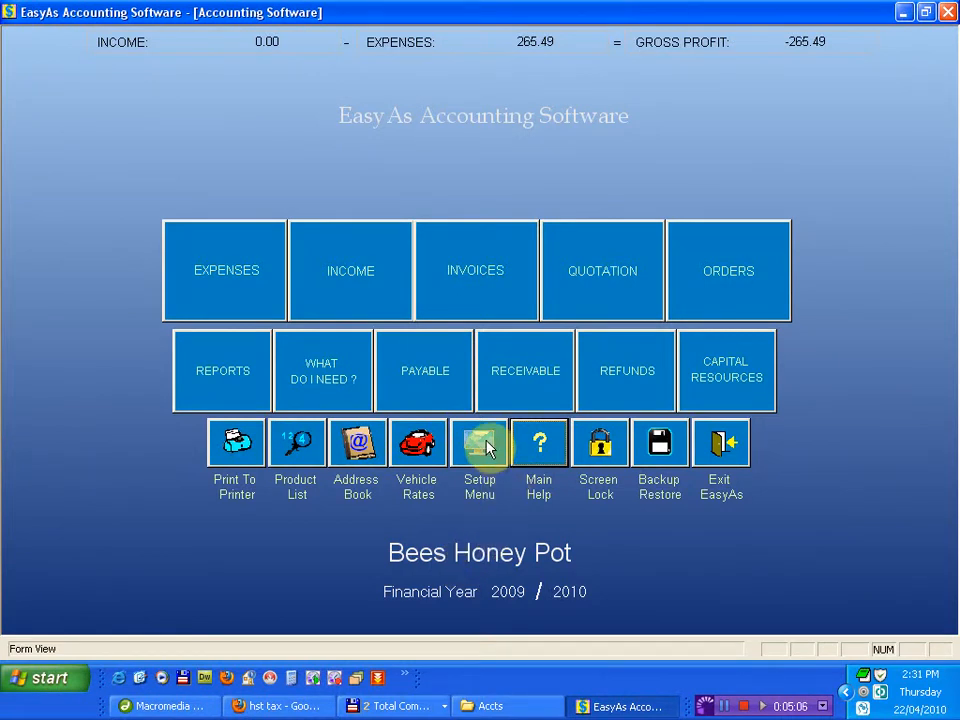
Step: Open the business names list from the setup options and review the details and tax setup of Bees Honey Pot
{"action": "left_click", "coordinate": [489, 450]}
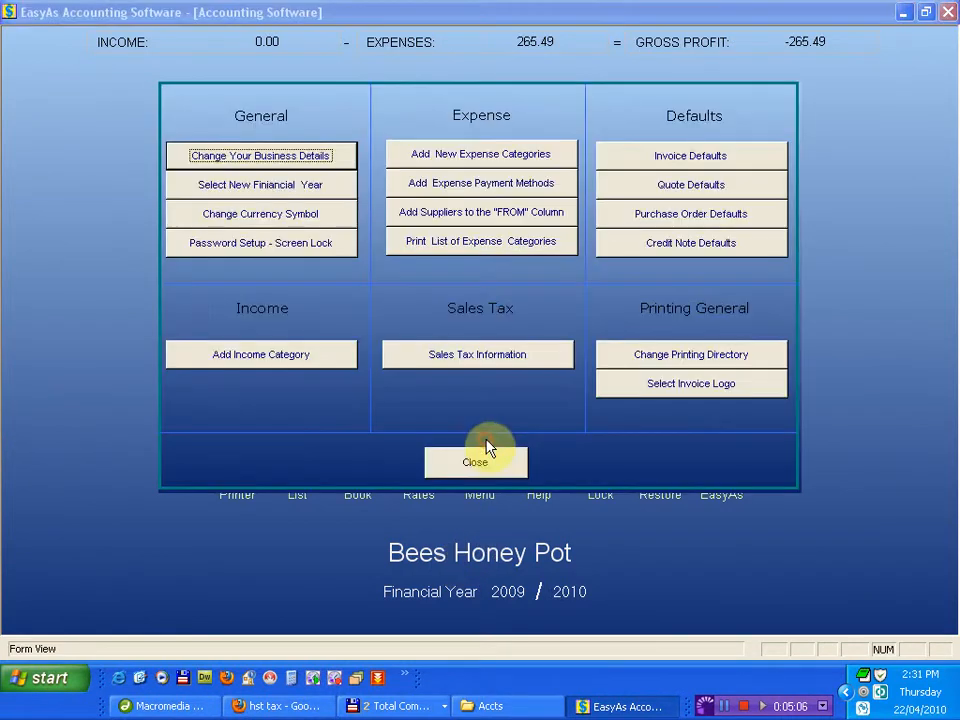
{"action": "left_click", "coordinate": [298, 158]}
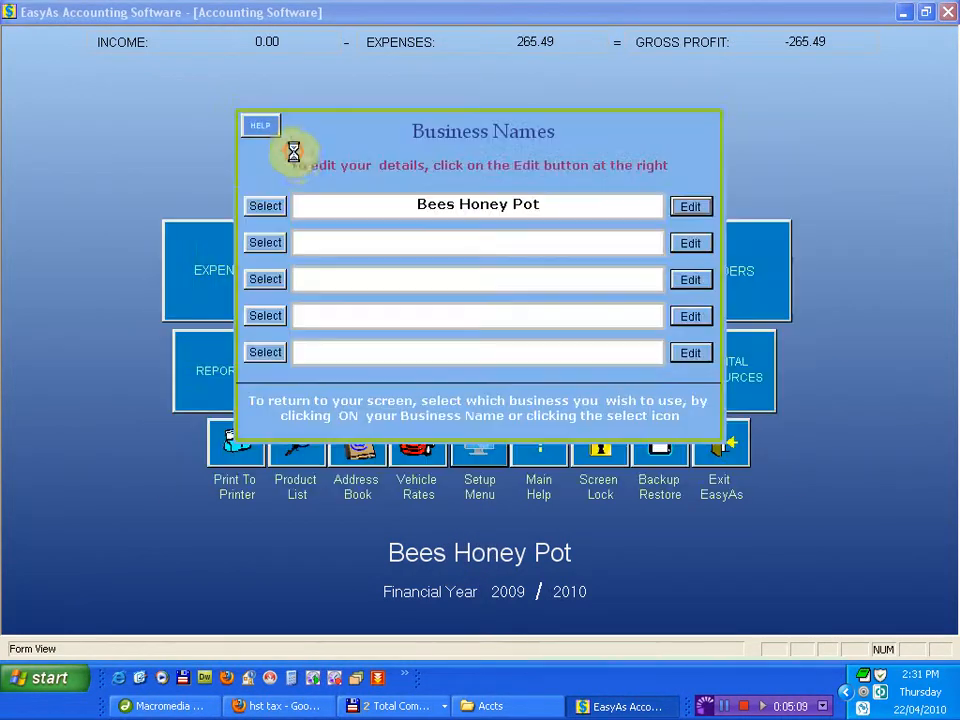
{"action": "left_click", "coordinate": [491, 276]}
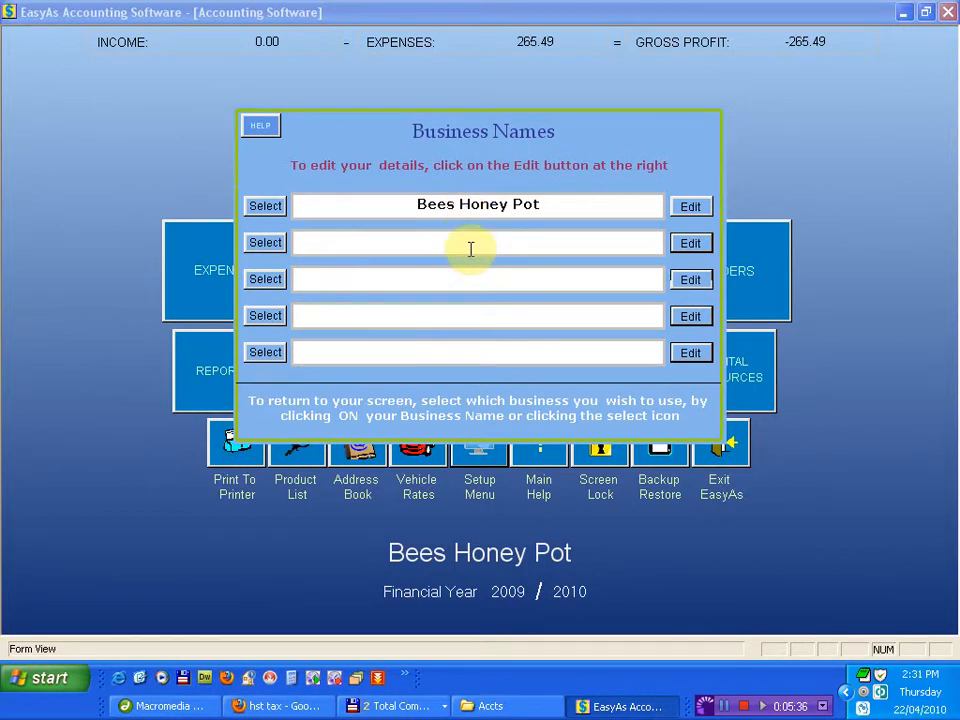
{"action": "left_click", "coordinate": [684, 207]}
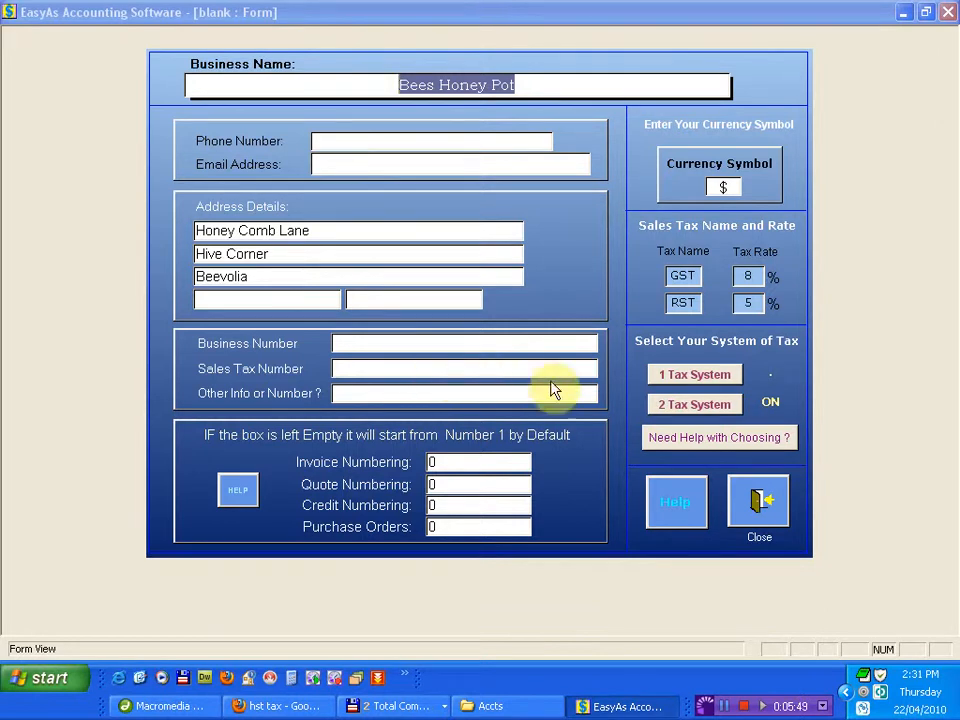
{"action": "left_click", "coordinate": [759, 502]}
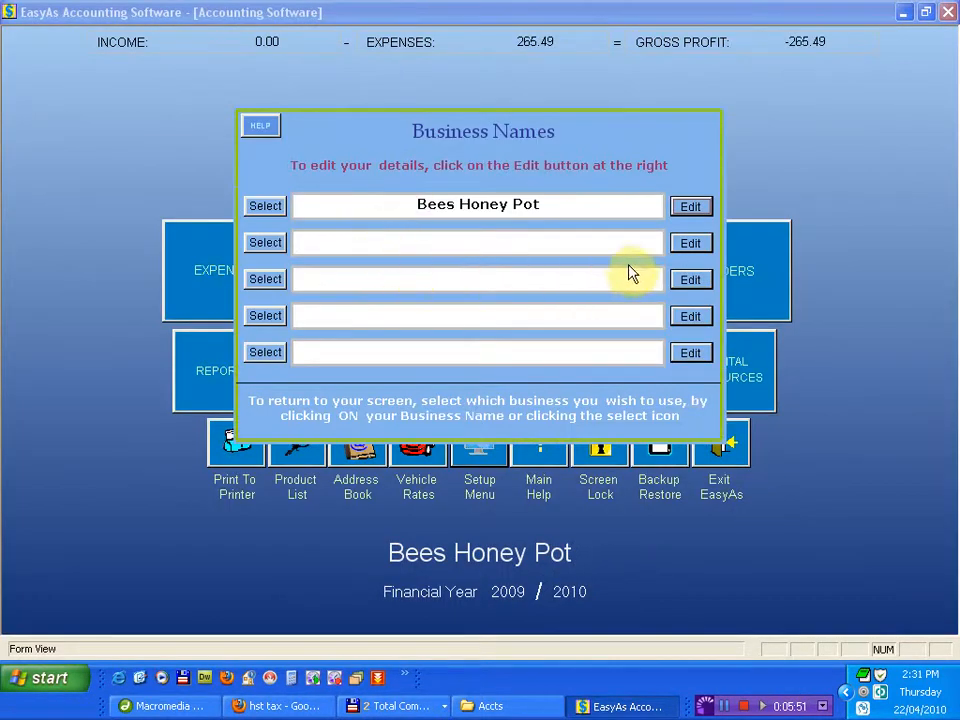
Step: Add a business named "Bees Honey Pot" in the second business slot and close its details
{"action": "left_click", "coordinate": [686, 242]}
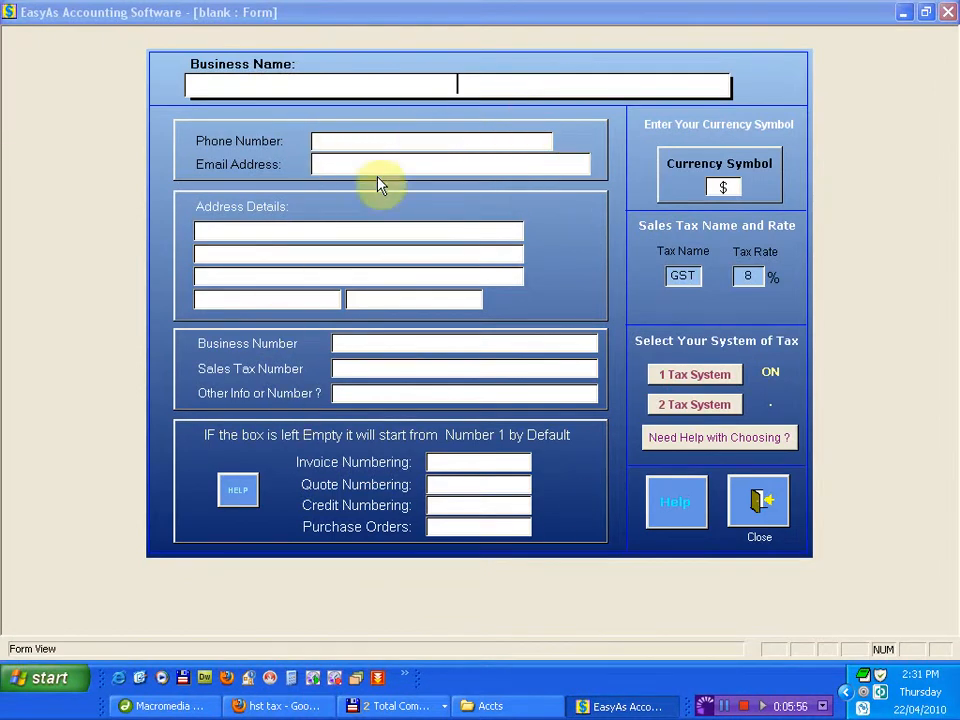
{"action": "type", "text": "Bees Honey Pot"}
{"action": "left_click", "coordinate": [760, 505]}
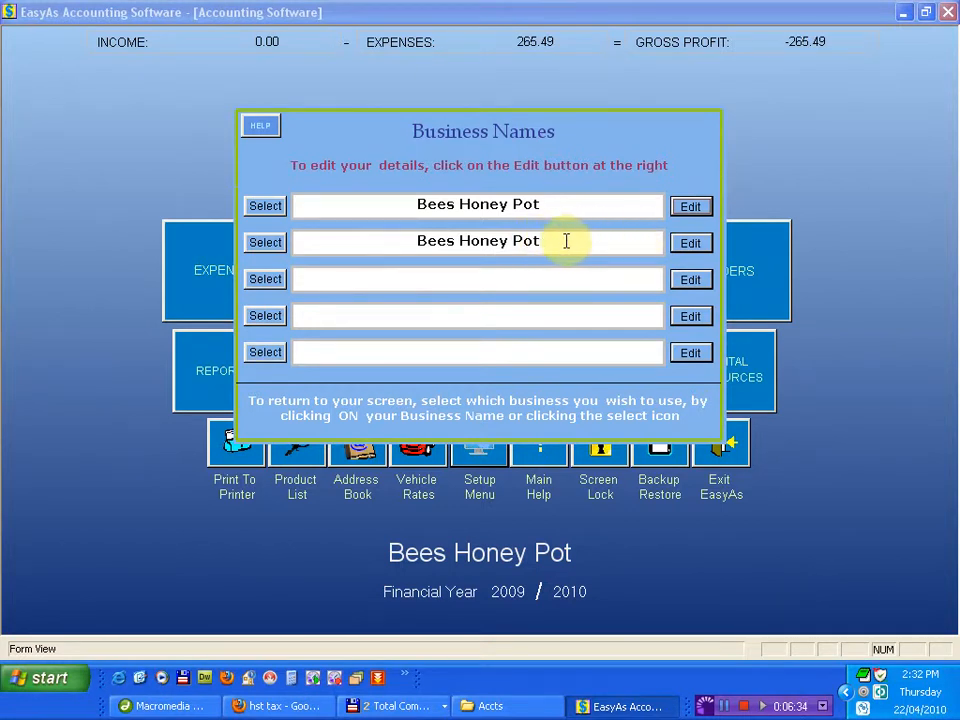
Step: Rename the second business "- Bees Honey Pot -" by adding a dash on each side of its name, and close its details
{"action": "left_click", "coordinate": [693, 247]}
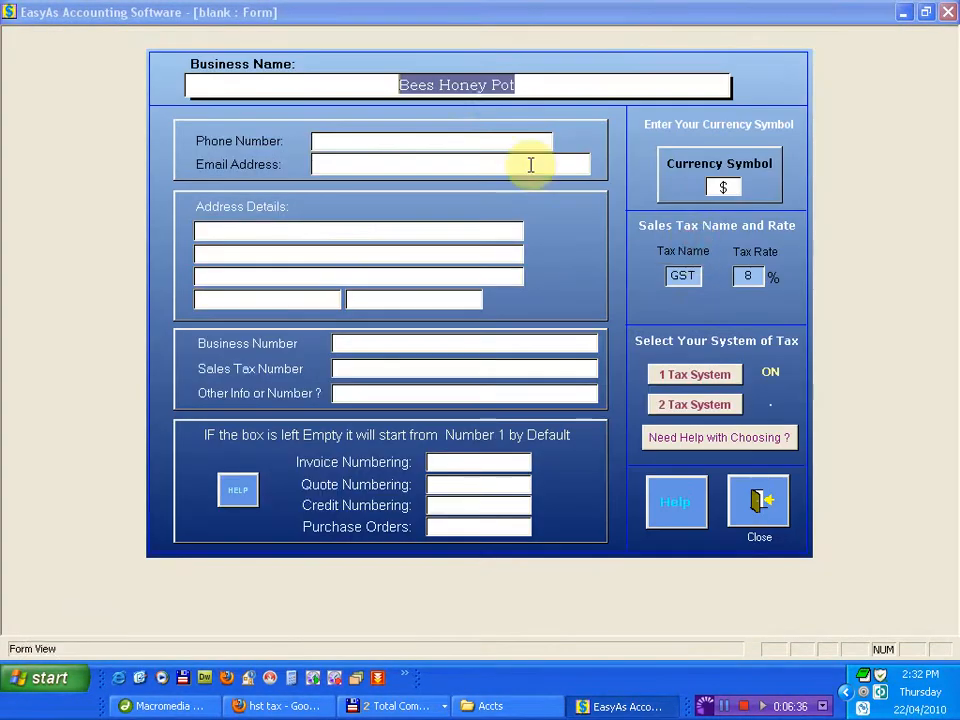
{"action": "left_click", "coordinate": [407, 84]}
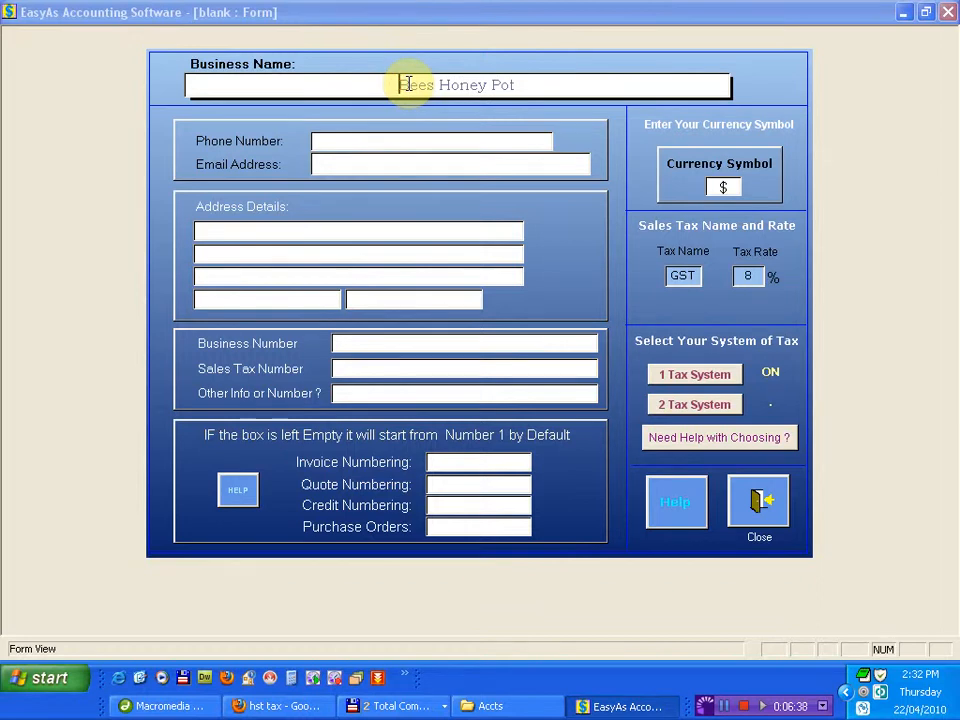
{"action": "type", "text": "-"}
{"action": "left_click", "coordinate": [547, 84]}
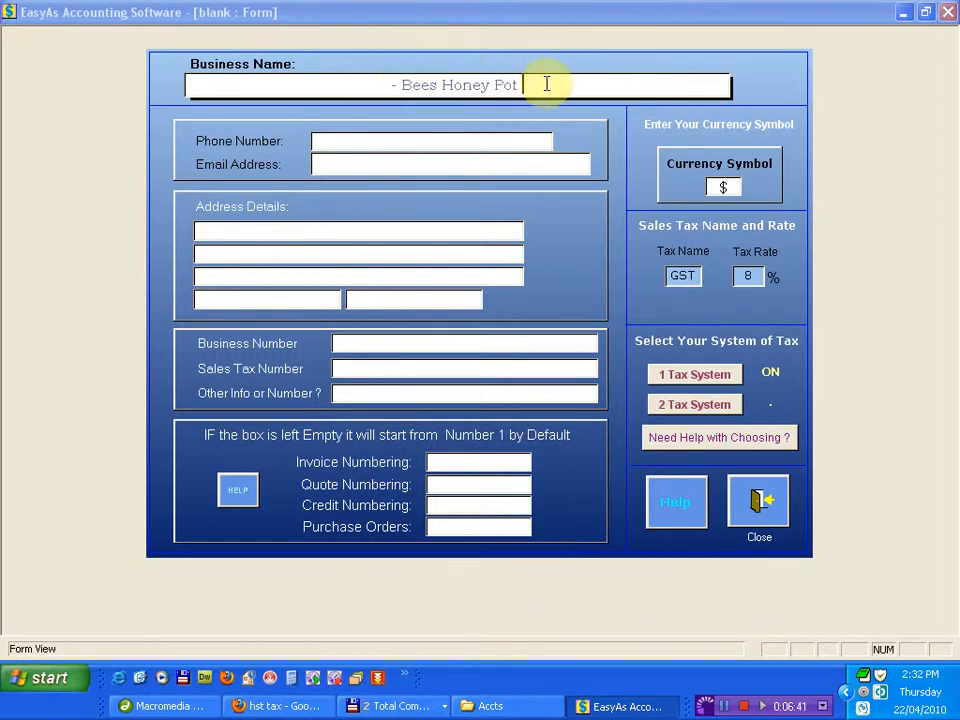
{"action": "type", "text": "-"}
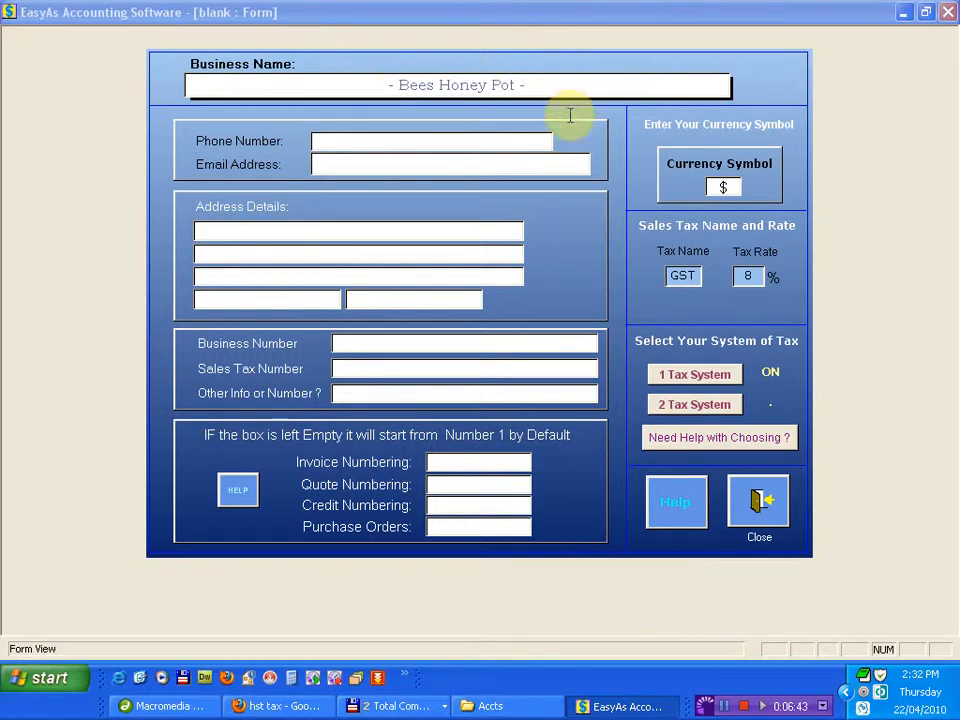
{"action": "left_click", "coordinate": [741, 508]}
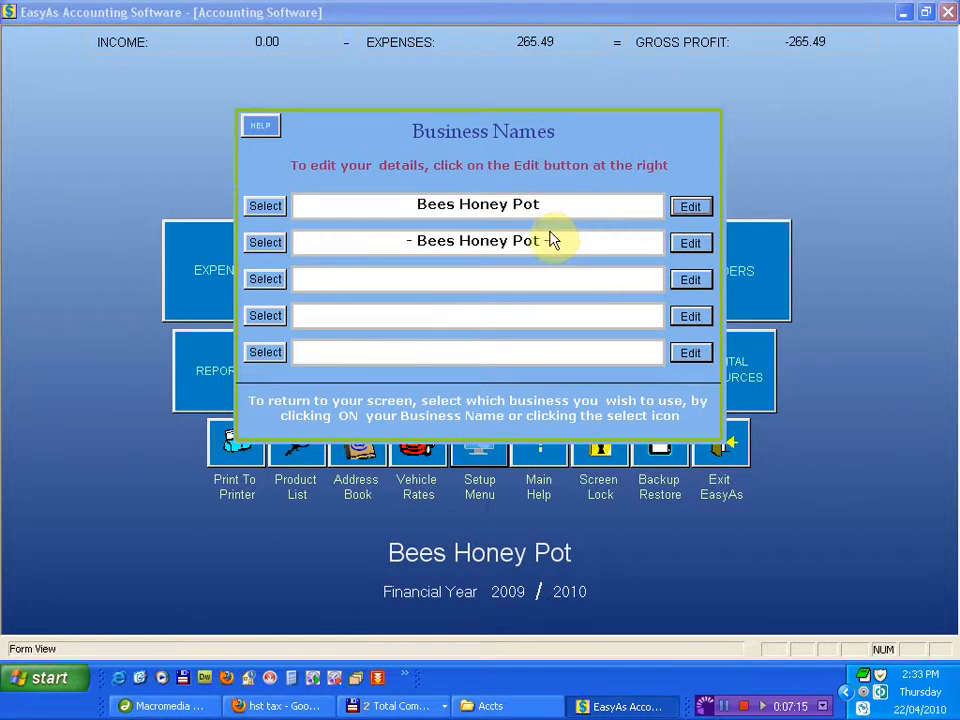
Step: In the second business's details, switch twice to the 2 Tax System and back to the 1 Tax System, accepting each notice
{"action": "left_click", "coordinate": [692, 244]}
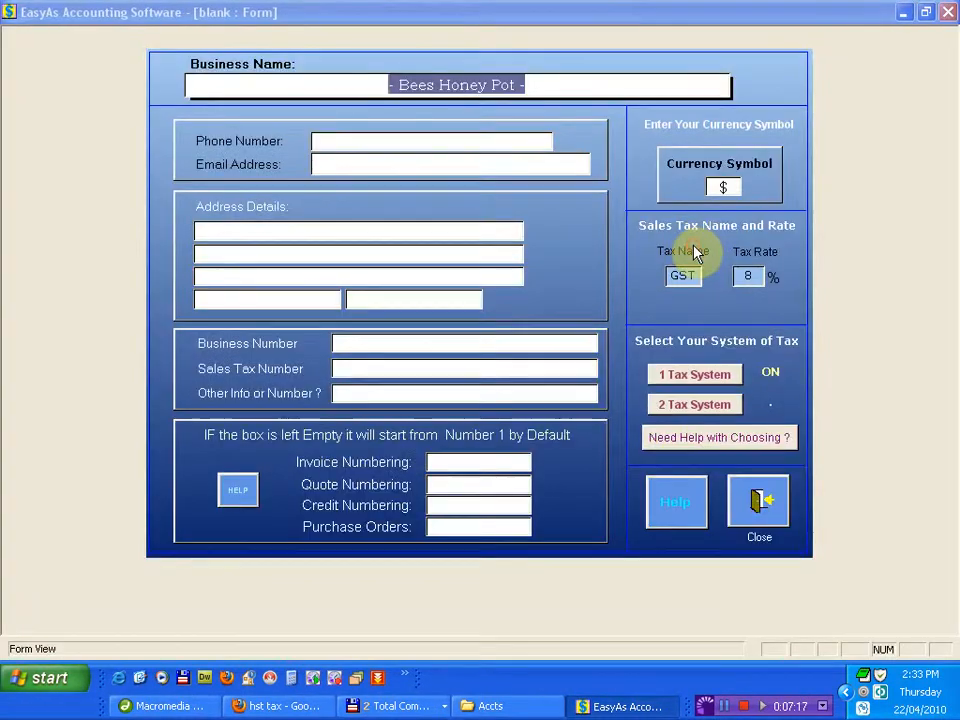
{"action": "left_click", "coordinate": [716, 424]}
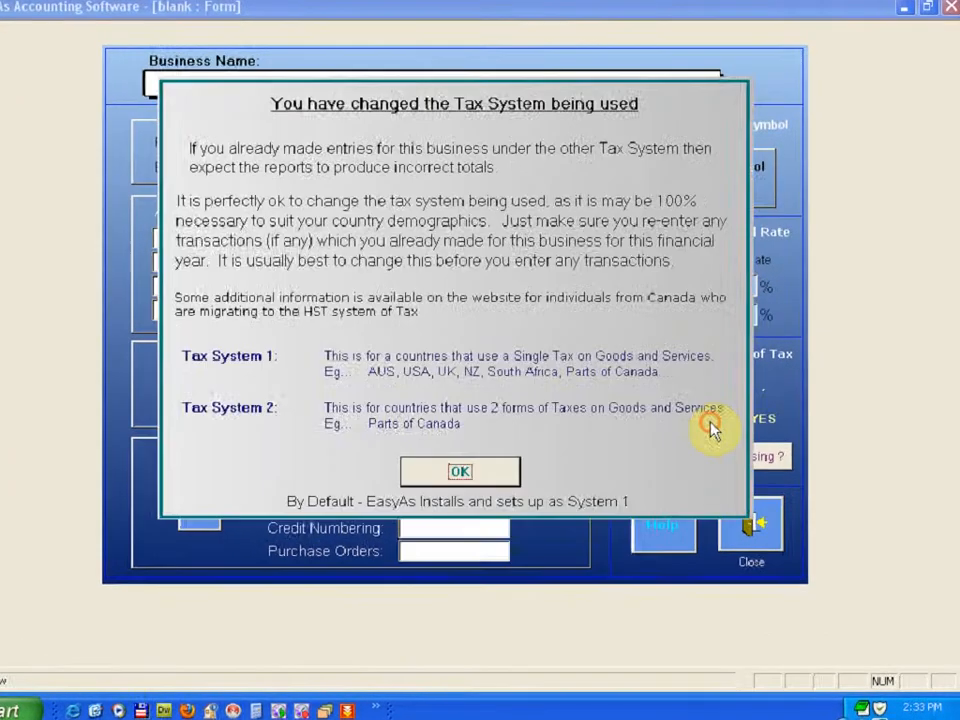
{"action": "left_click", "coordinate": [533, 452]}
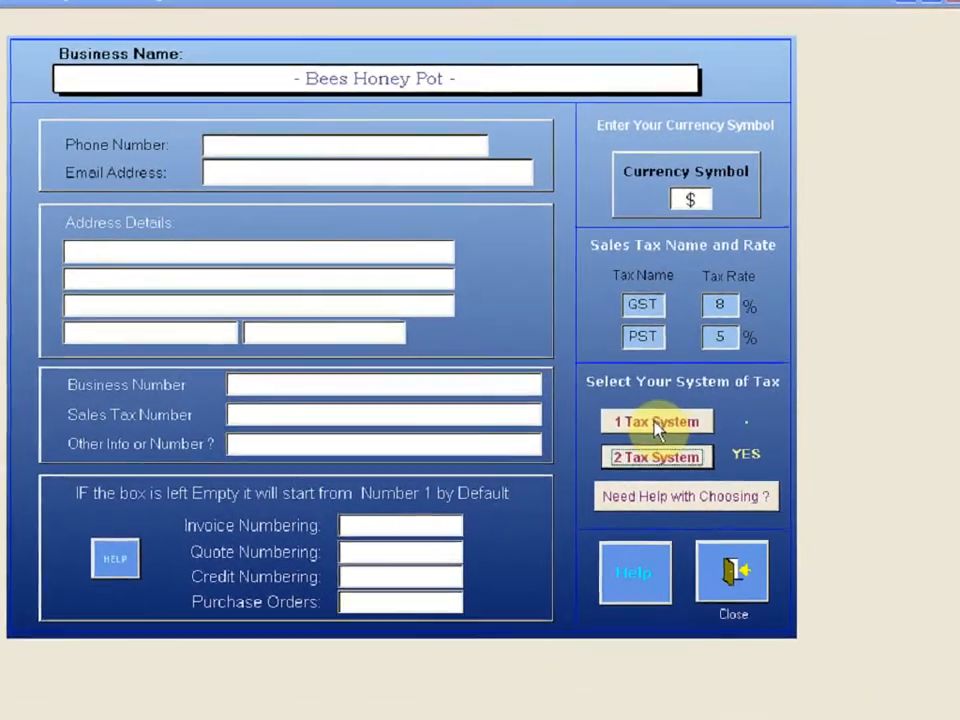
{"action": "left_click", "coordinate": [657, 424]}
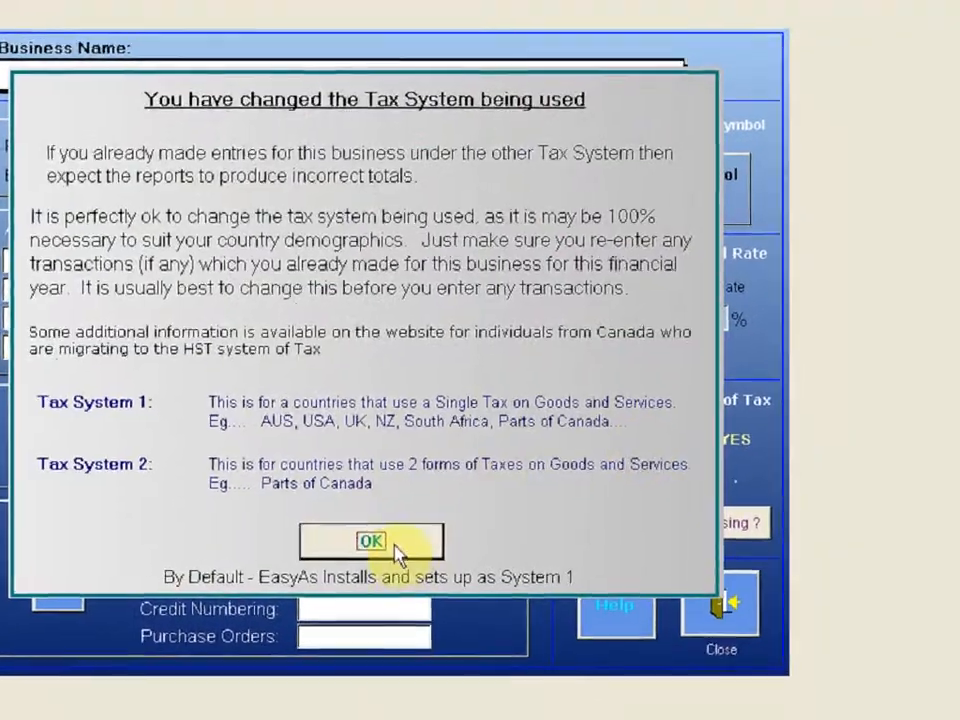
{"action": "left_click", "coordinate": [398, 553]}
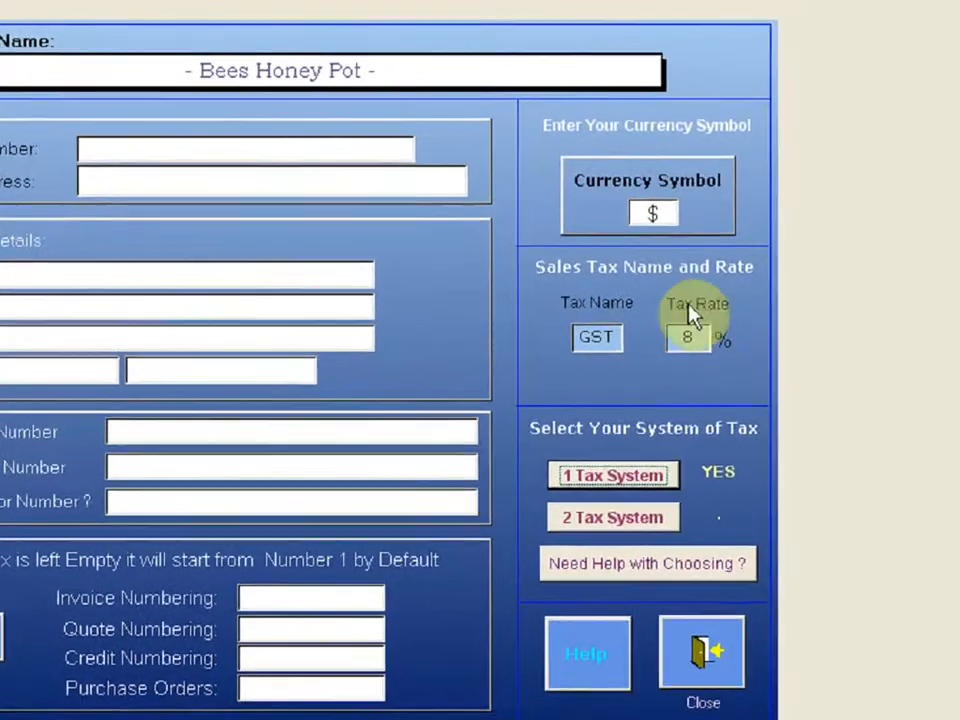
{"action": "left_click", "coordinate": [595, 542]}
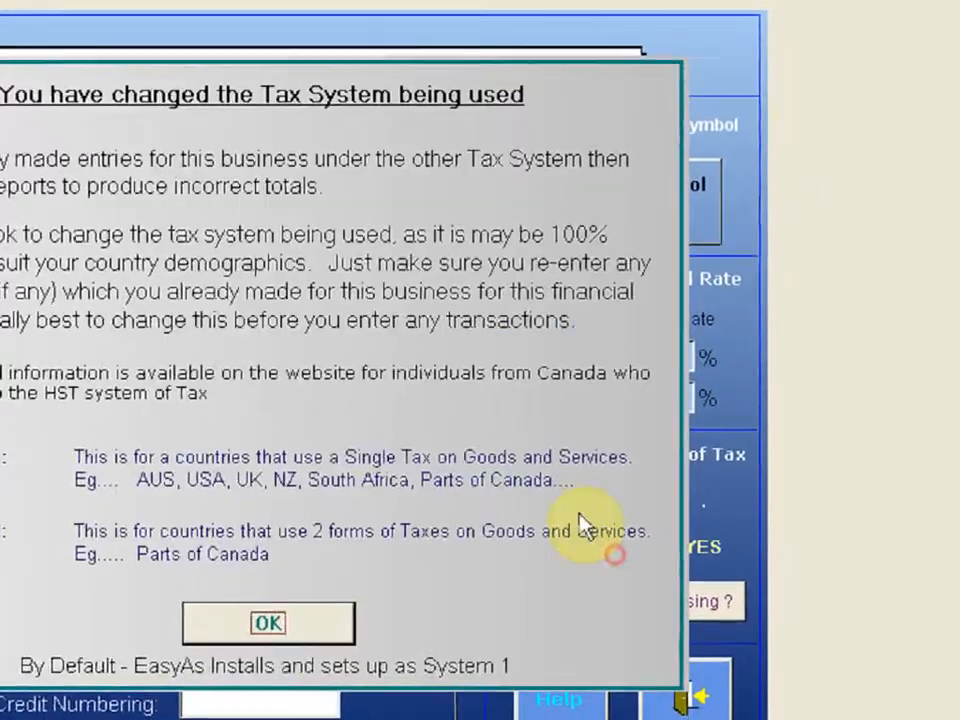
{"action": "left_click", "coordinate": [278, 624]}
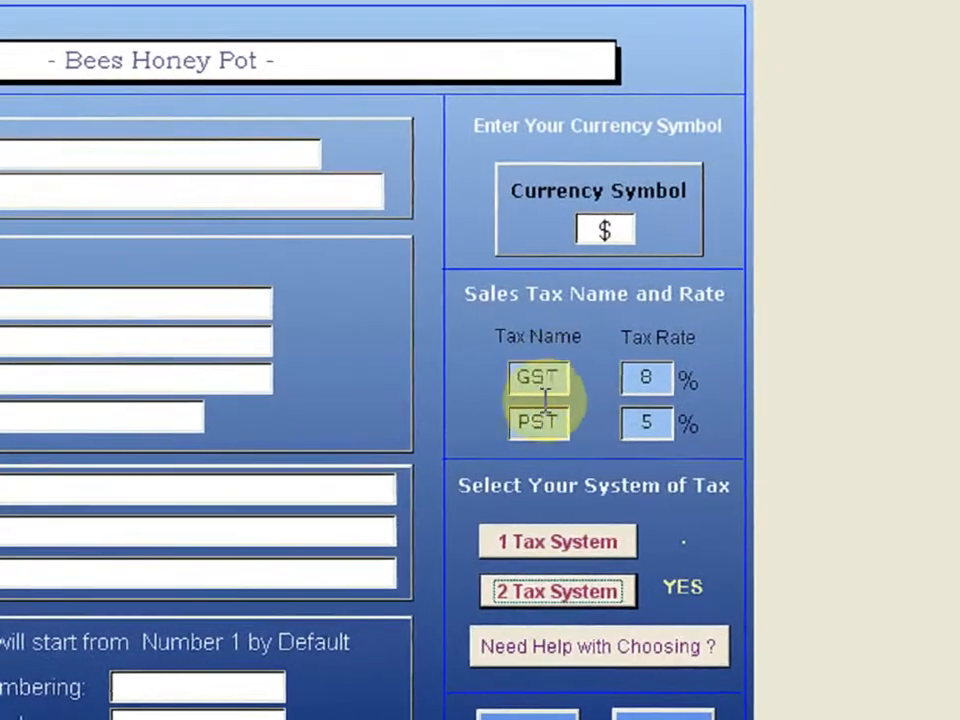
{"action": "left_click", "coordinate": [554, 536]}
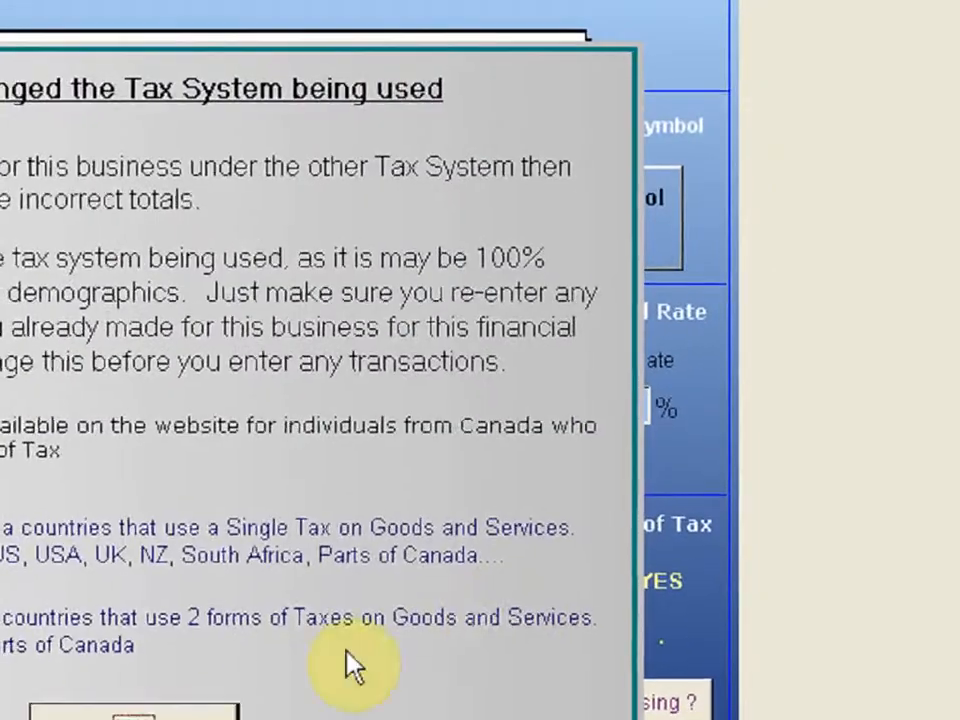
{"action": "left_click", "coordinate": [180, 709]}
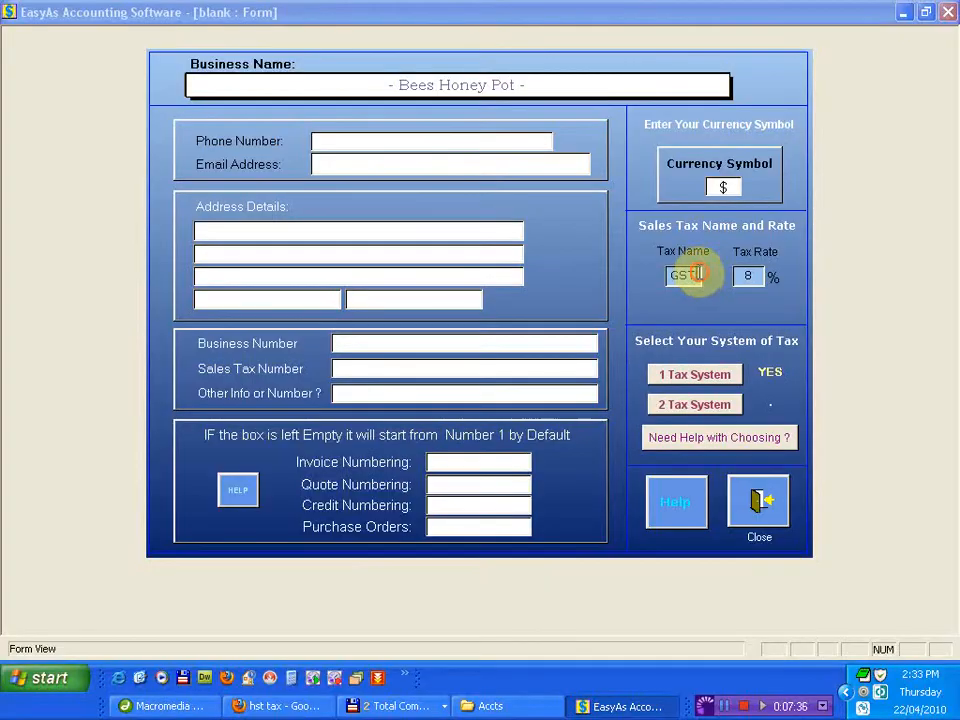
Step: Set the second business's sales tax name to HST and its rate to 12%, and close the details
{"action": "double_click", "coordinate": [479, 426]}
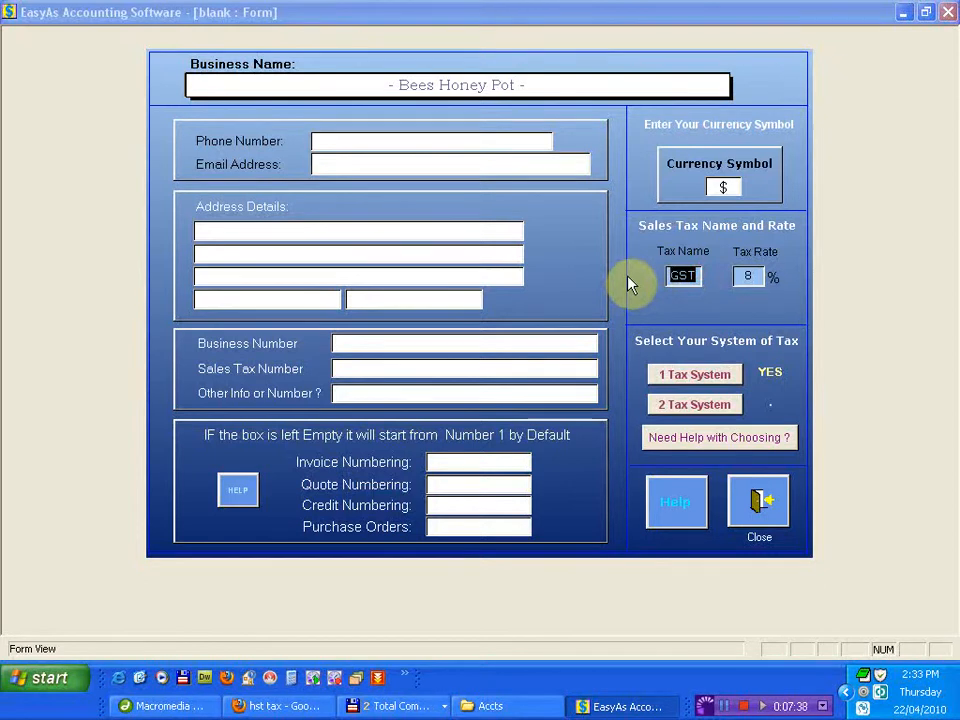
{"action": "type", "text": "HST"}
{"action": "key", "text": "Tab"}
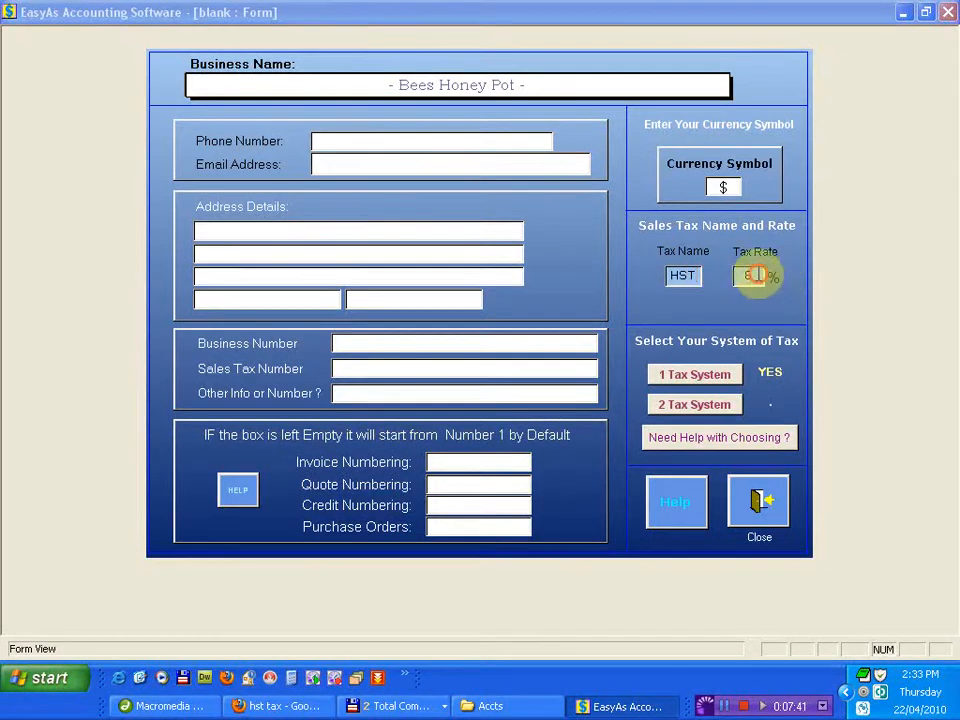
{"action": "type", "text": "12"}
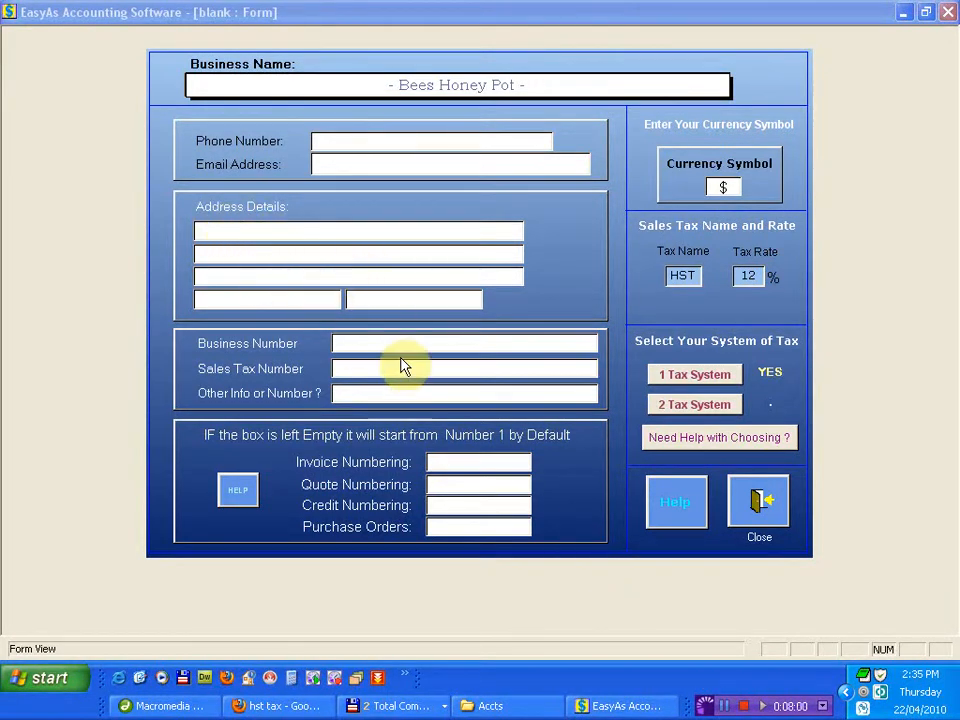
{"action": "left_click", "coordinate": [763, 508]}
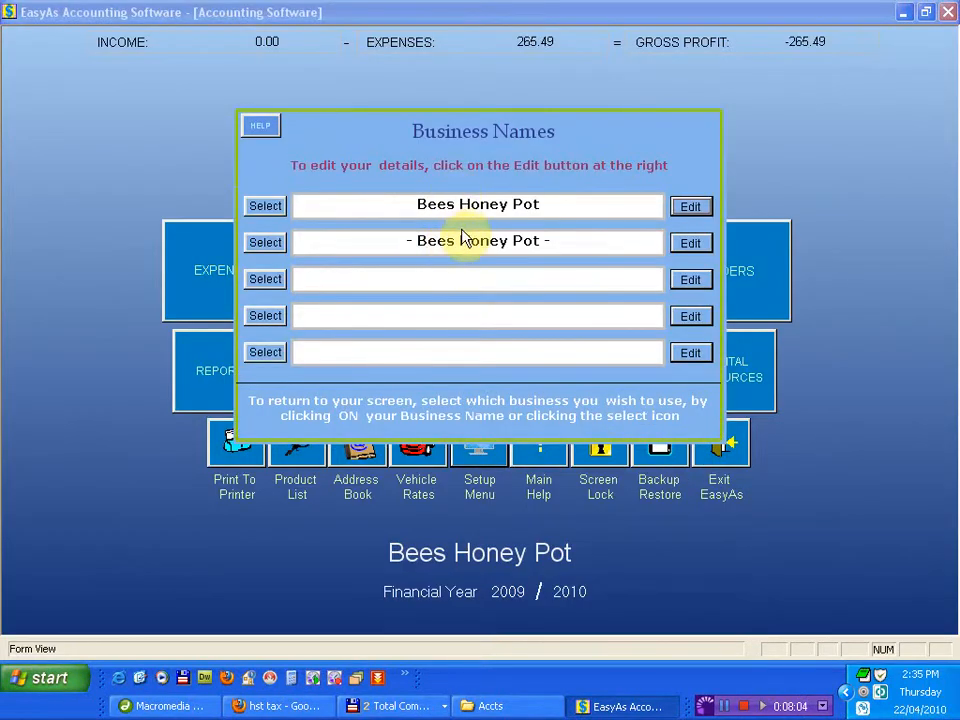
Step: Switch to the business "- Bees Honey Pot -" and check the tax column on its expense screen before closing it
{"action": "left_click", "coordinate": [442, 244]}
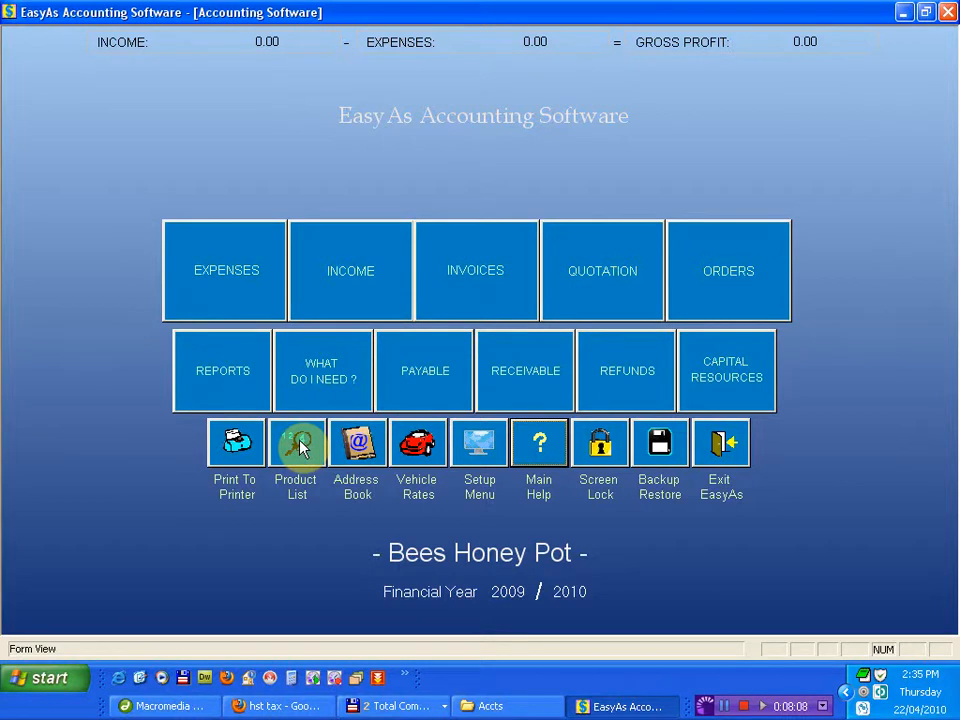
{"action": "left_click", "coordinate": [233, 300]}
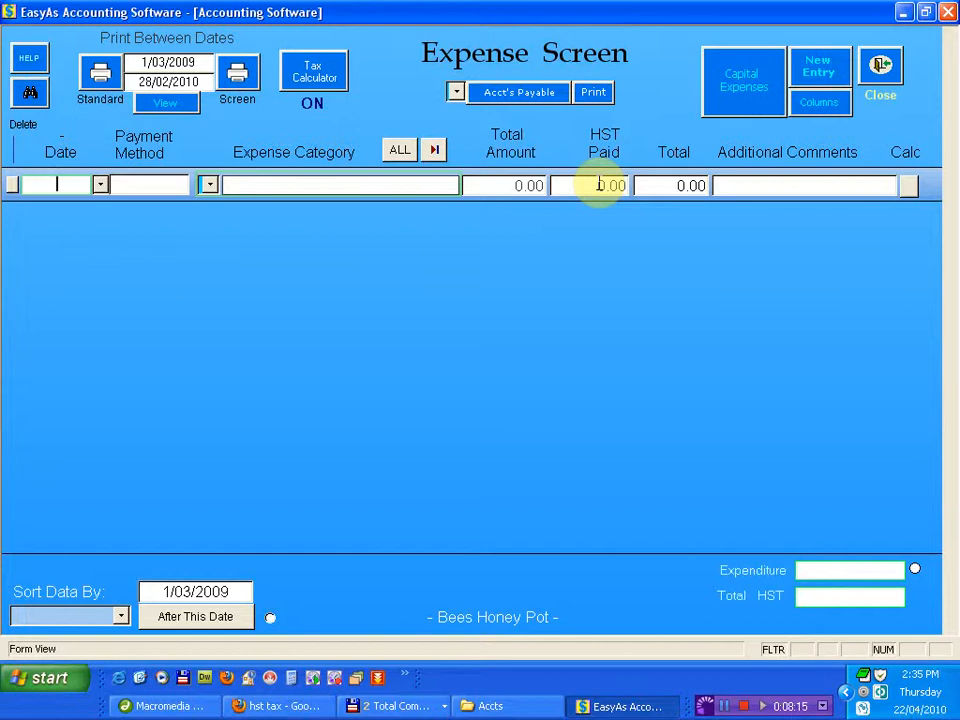
{"action": "left_click", "coordinate": [884, 68]}
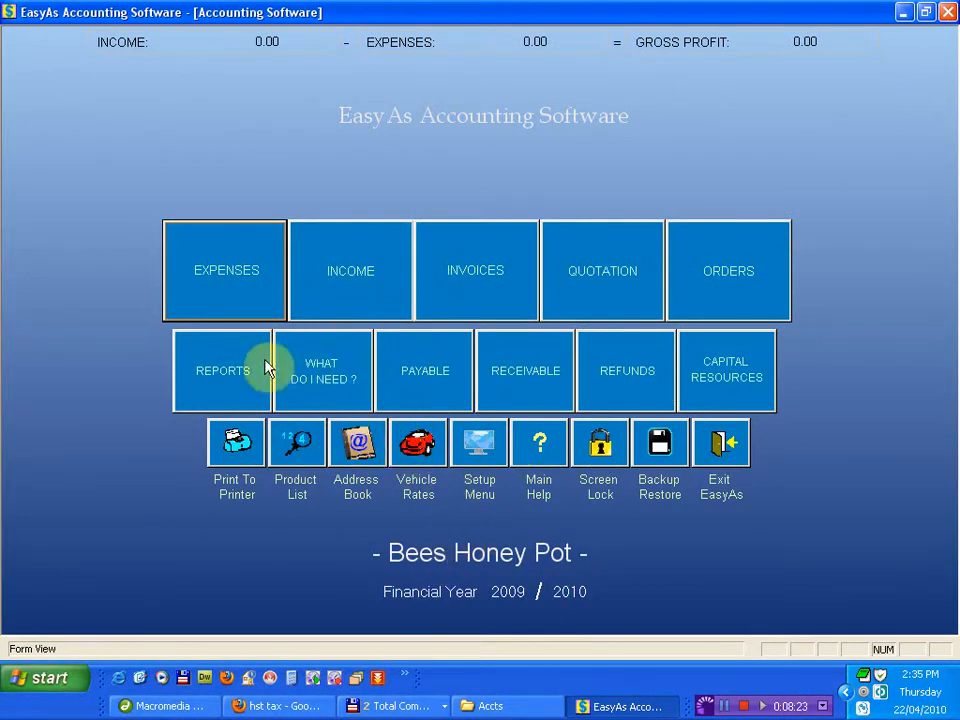
Step: Open the Summary Report for the complete financial year and review its HST sections
{"action": "left_click", "coordinate": [226, 361]}
{"action": "left_click", "coordinate": [342, 173]}
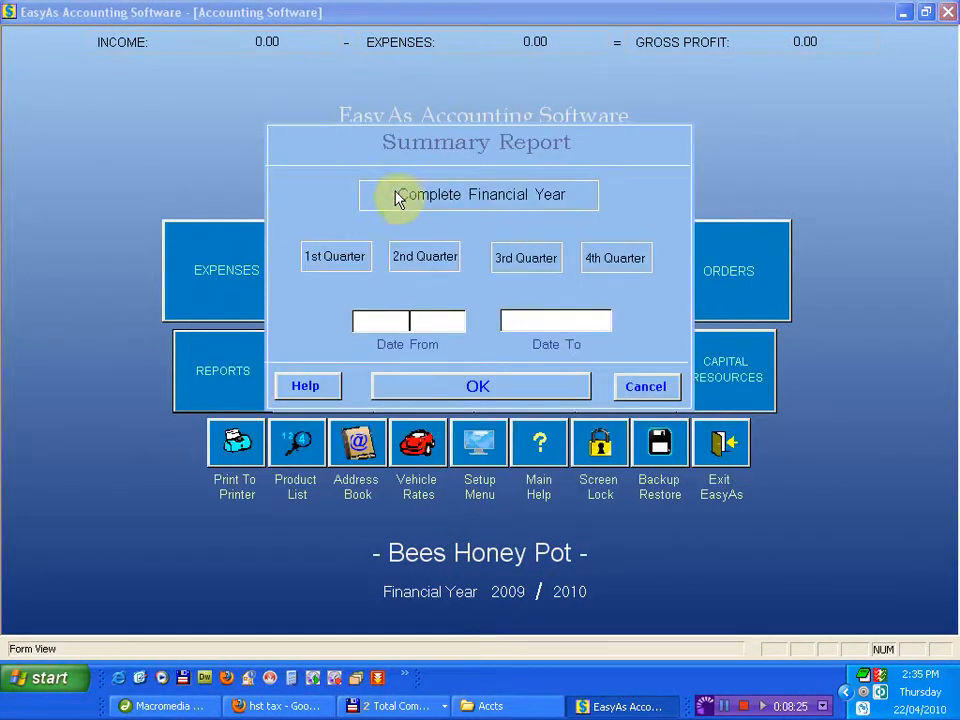
{"action": "left_click", "coordinate": [433, 198]}
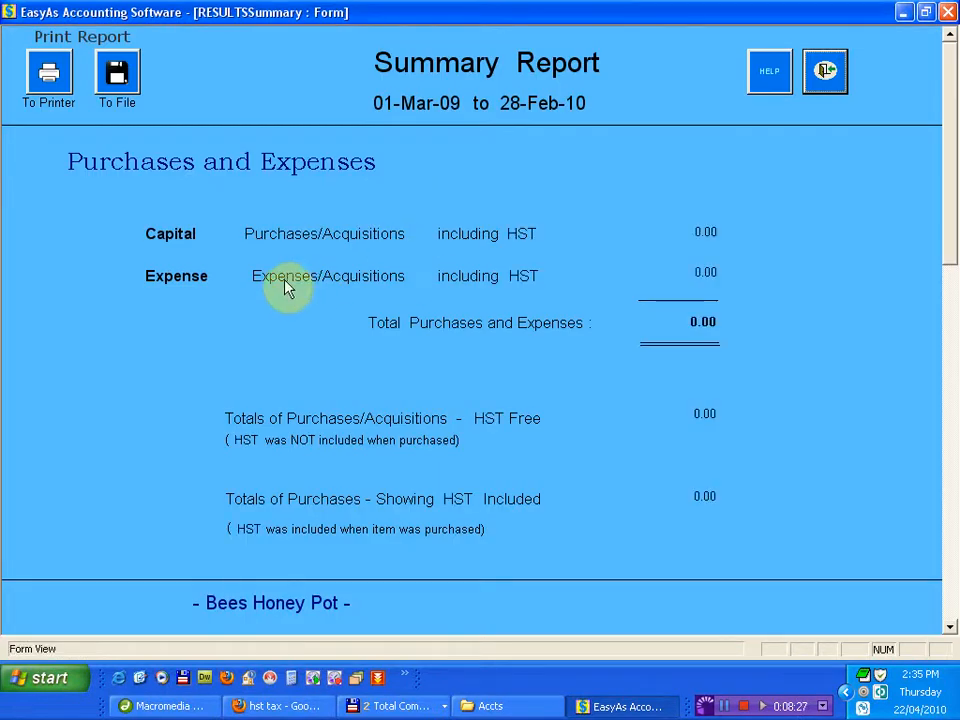
{"action": "left_click_drag", "start_coordinate": [947, 201], "coordinate": [947, 212]}
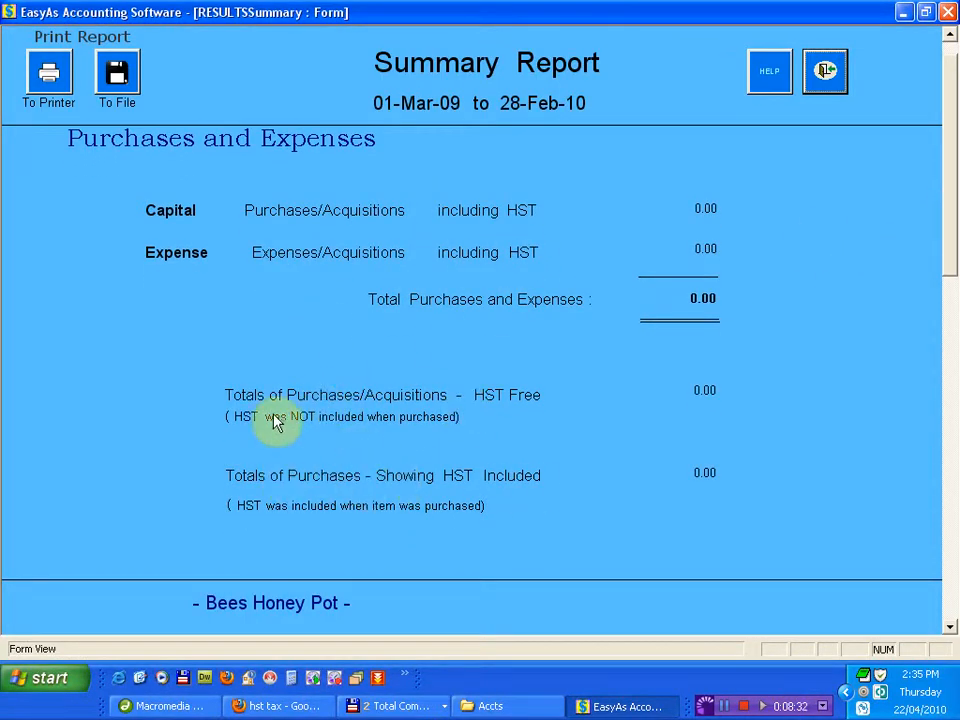
Step: Finish reviewing the Summary Report, close it, and switch to the business "Bees Honey Pot"
{"action": "mouse_move", "coordinate": [950, 230]}
{"action": "left_mouse_down"}
{"action": "mouse_move", "coordinate": [951, 553]}
{"action": "mouse_move", "coordinate": [949, 231]}
{"action": "left_mouse_up"}
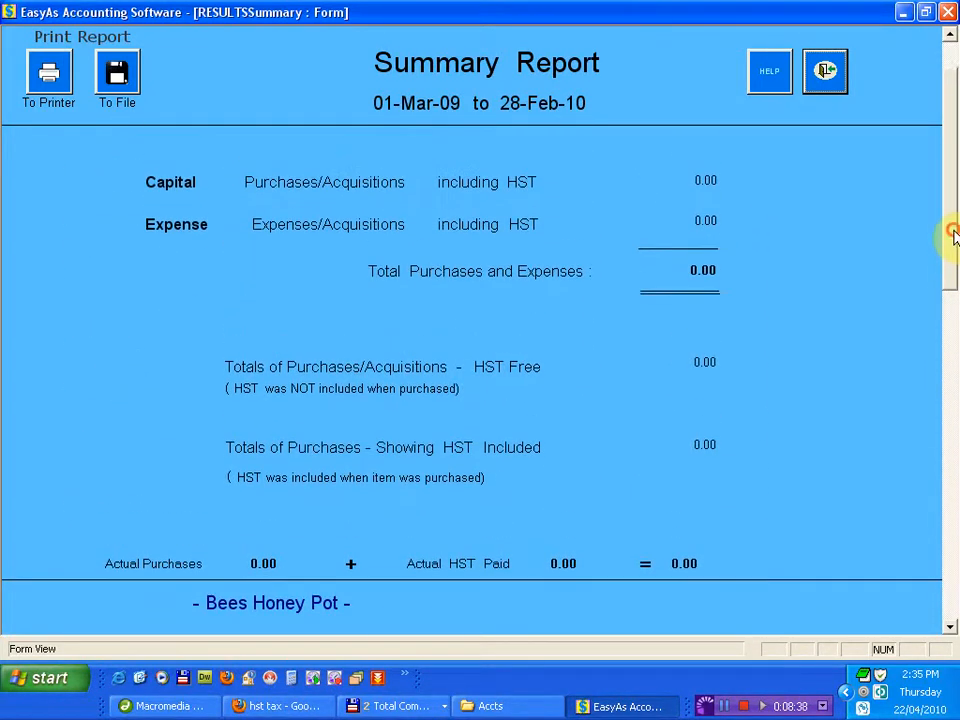
{"action": "left_click", "coordinate": [851, 75]}
{"action": "left_click", "coordinate": [482, 462]}
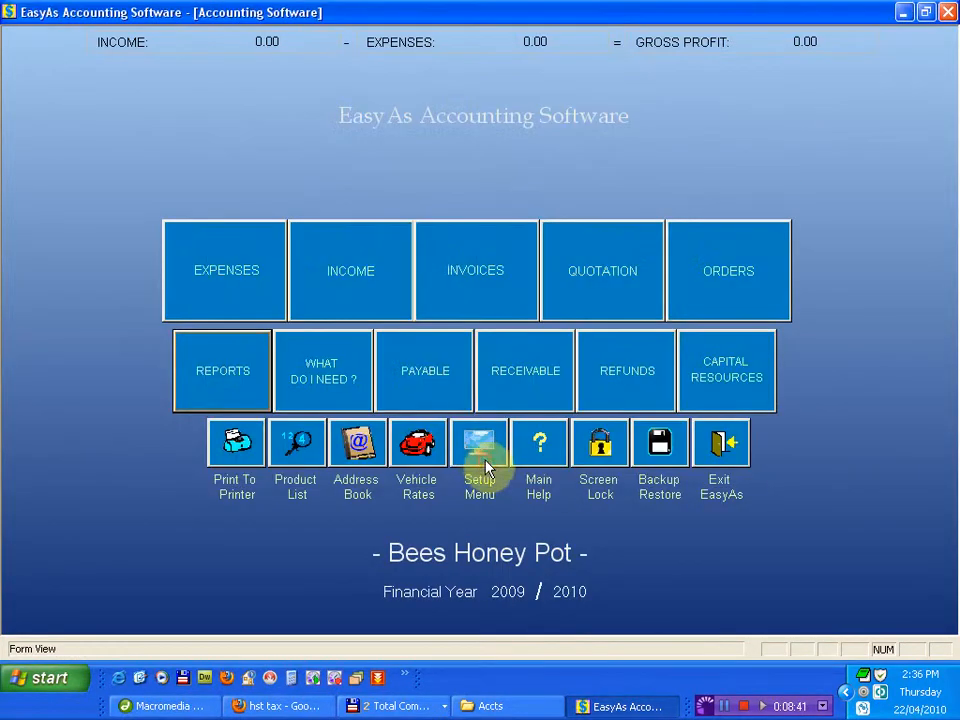
{"action": "left_click", "coordinate": [493, 553]}
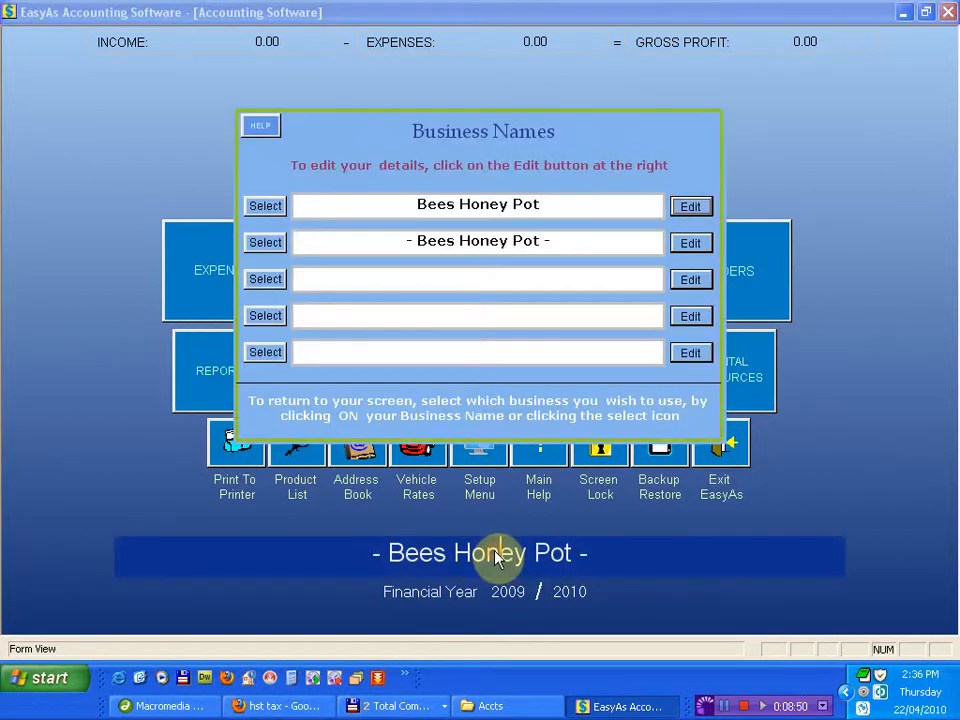
{"action": "left_click", "coordinate": [493, 206]}
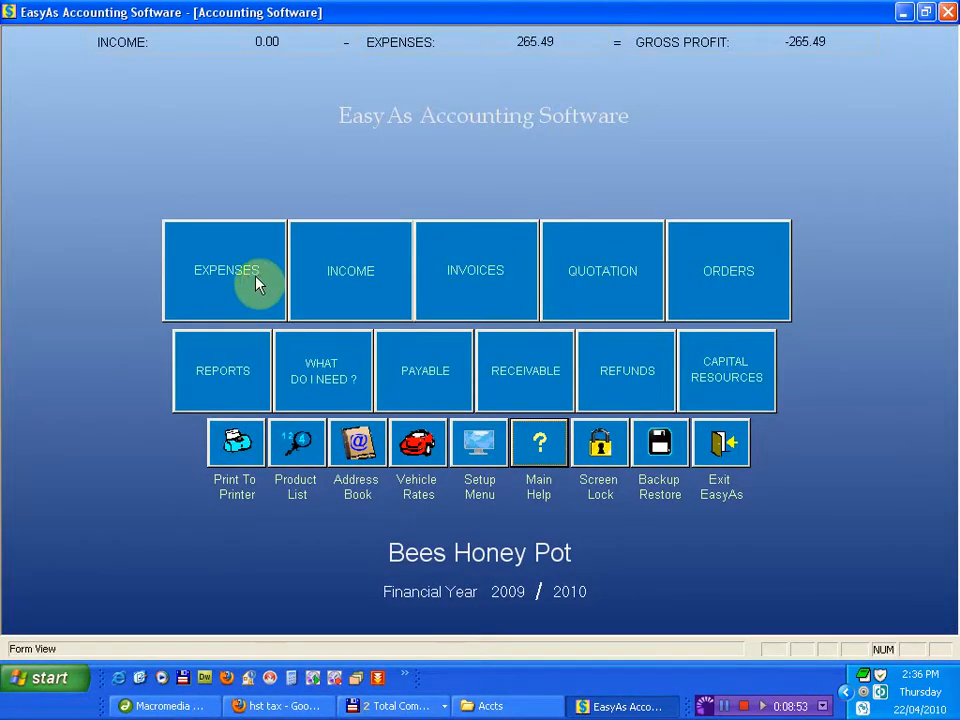
Step: Check the tax columns on the expense screen, and review the Summary Report for the complete financial year
{"action": "left_click", "coordinate": [242, 285]}
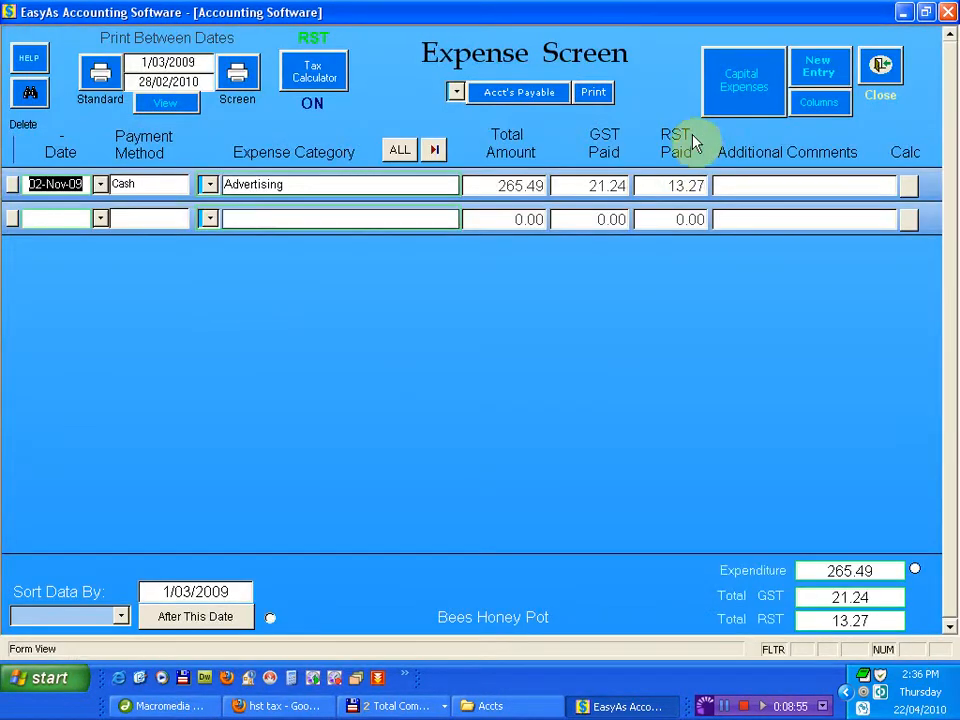
{"action": "left_click", "coordinate": [882, 70]}
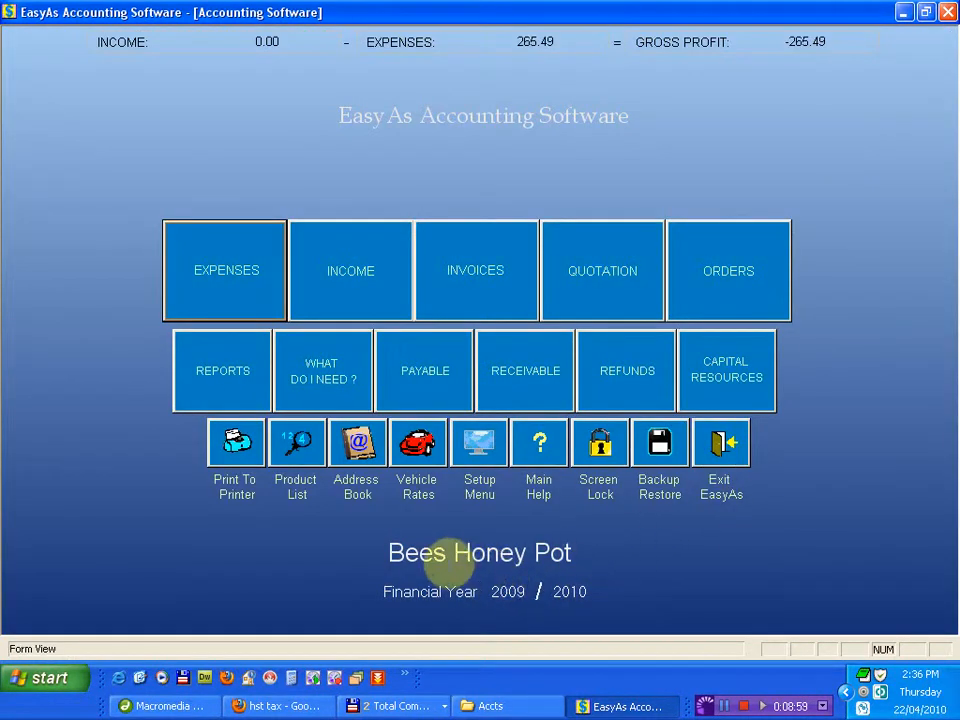
{"action": "left_click", "coordinate": [236, 375]}
{"action": "left_click", "coordinate": [349, 178]}
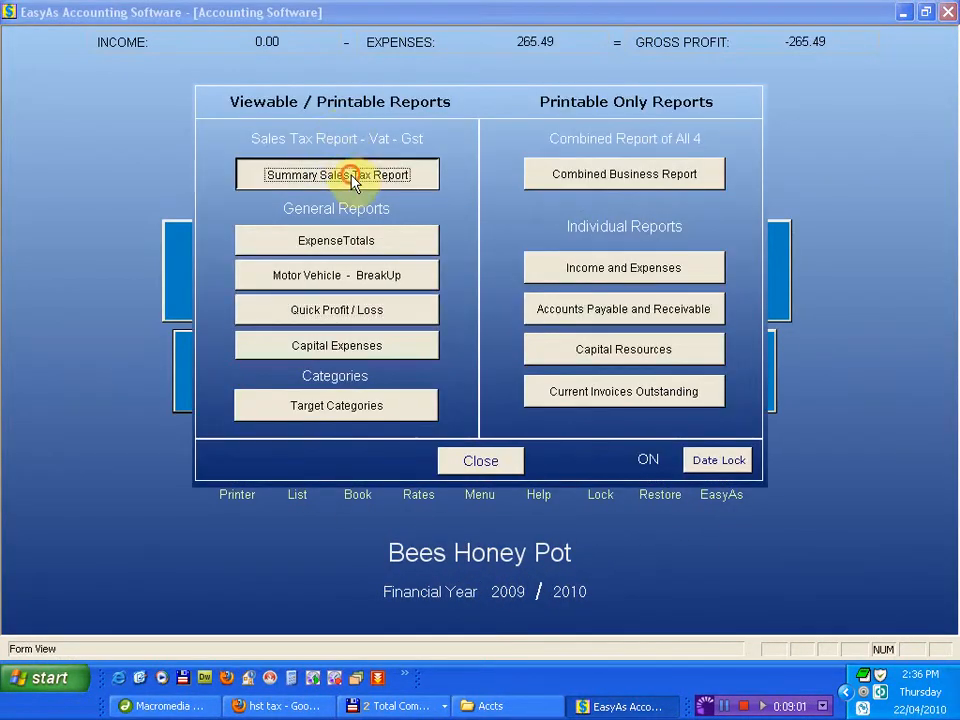
{"action": "left_click", "coordinate": [463, 195]}
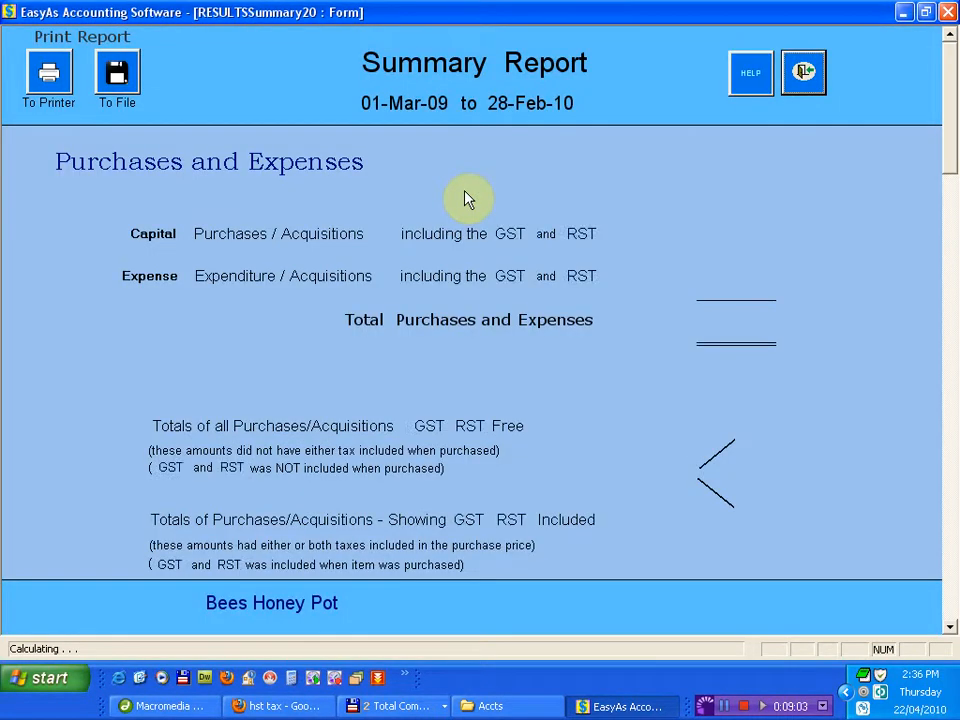
{"action": "left_click_drag", "start_coordinate": [949, 180], "coordinate": [949, 189]}
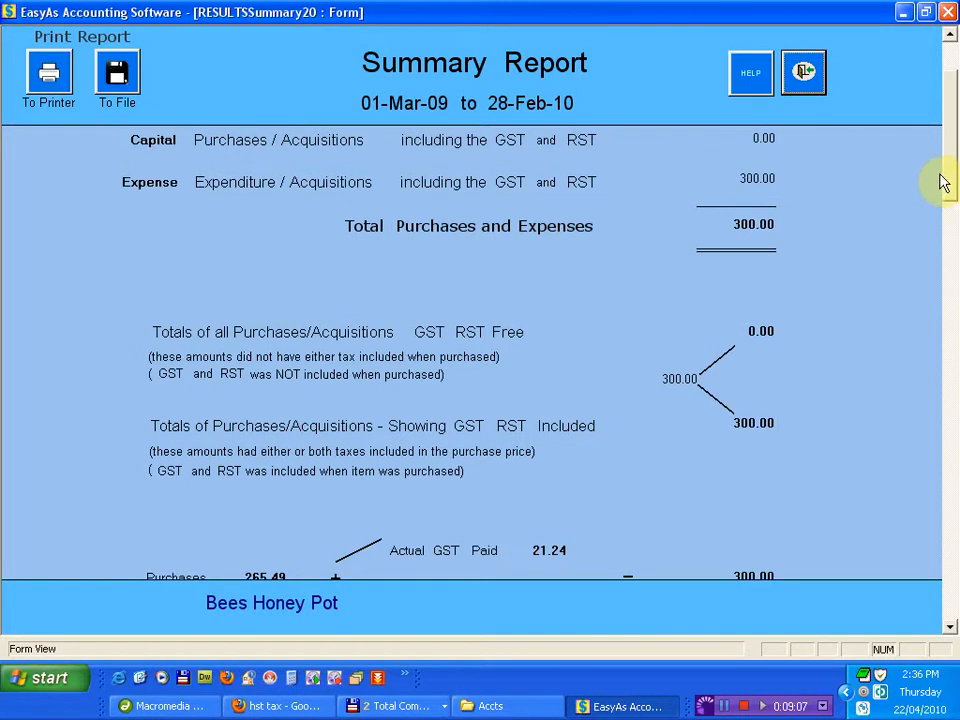
{"action": "mouse_move", "coordinate": [946, 163]}
{"action": "left_mouse_down"}
{"action": "mouse_move", "coordinate": [921, 388]}
{"action": "mouse_move", "coordinate": [883, 158]}
{"action": "mouse_move", "coordinate": [911, 90]}
{"action": "left_mouse_up"}
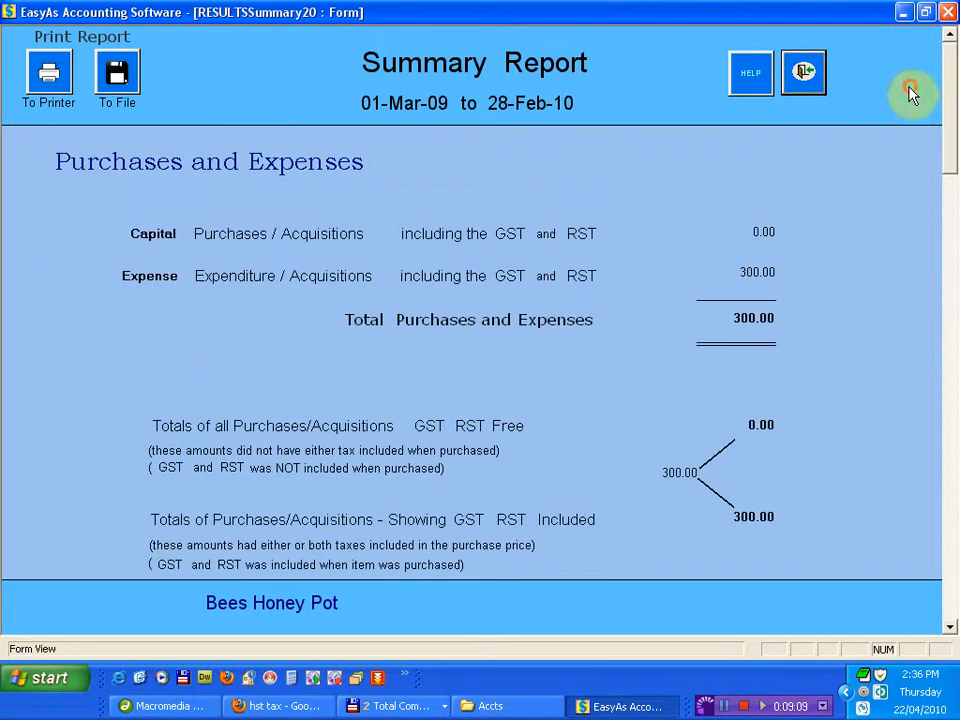
{"action": "left_click", "coordinate": [814, 84]}
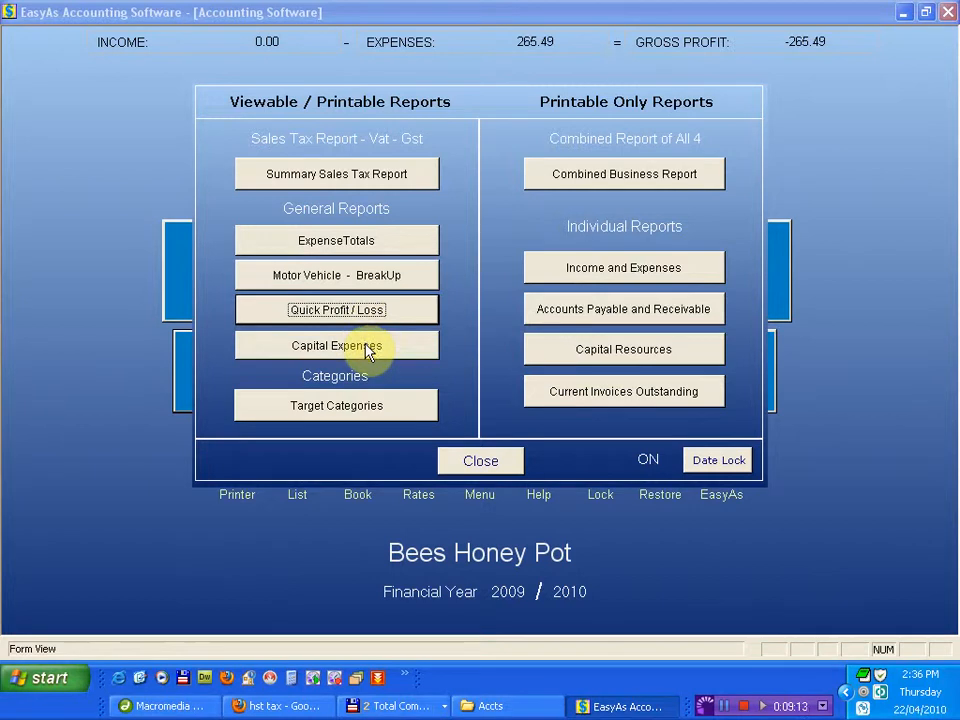
Step: View the Expense Totals report for the complete financial year and close it
{"action": "left_click", "coordinate": [371, 245]}
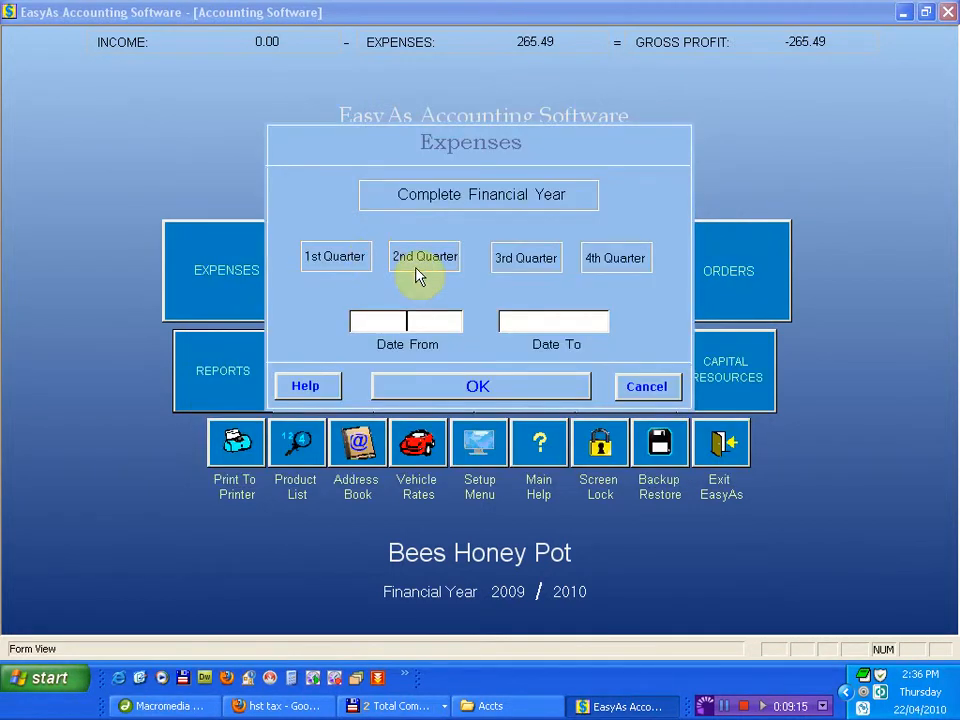
{"action": "left_click", "coordinate": [476, 196]}
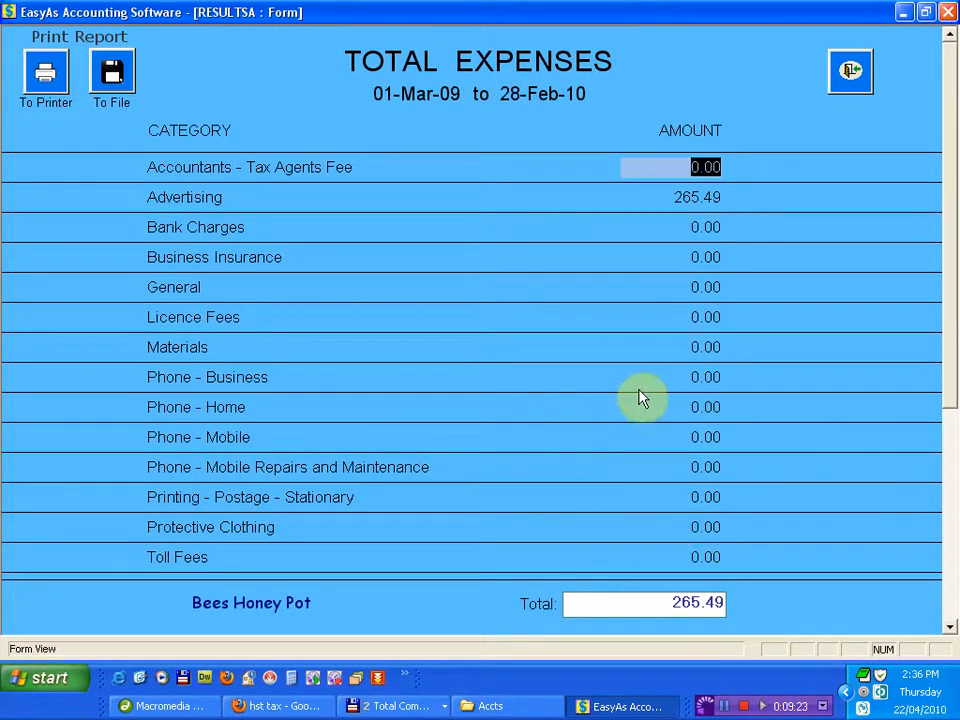
{"action": "left_click", "coordinate": [848, 78]}
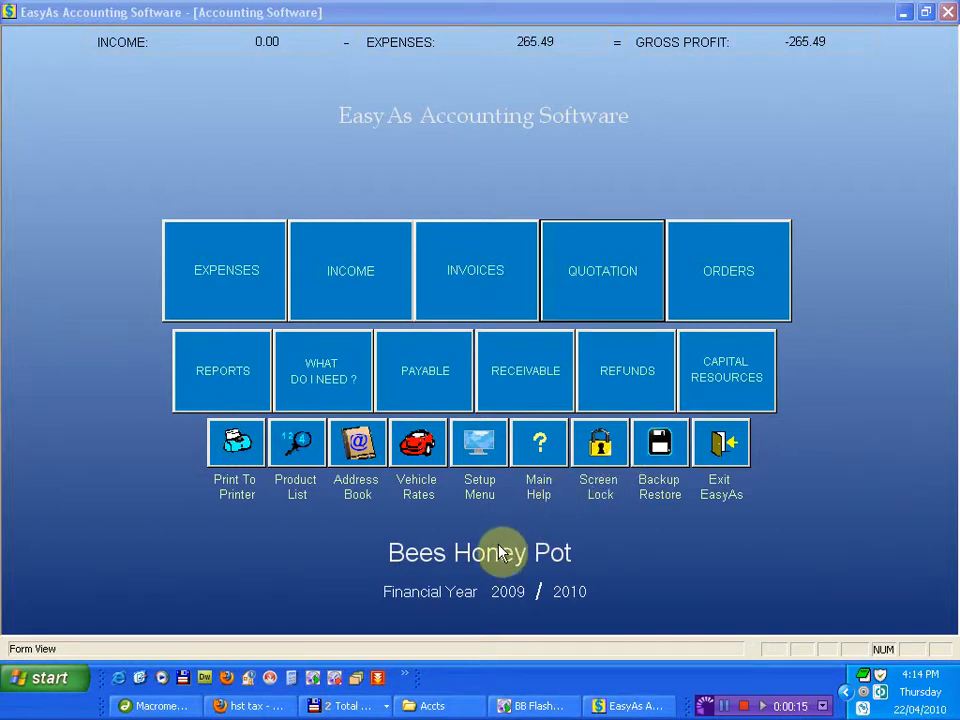
Step: Check the last invoice number used on the invoice screen of "Bees Honey Pot" and close the screen
{"action": "left_click", "coordinate": [486, 268]}
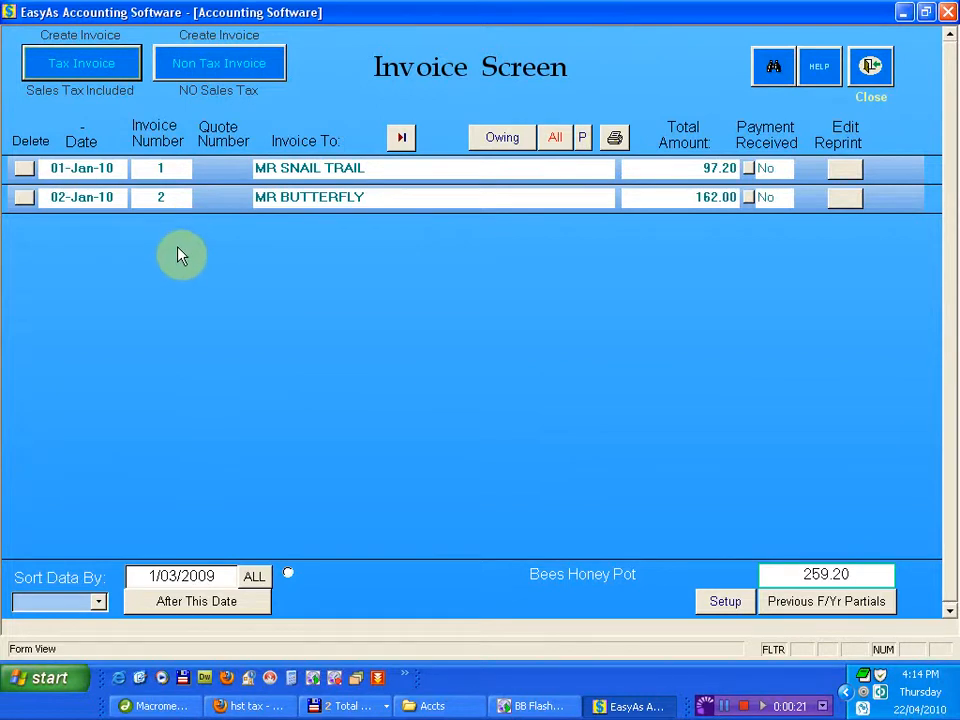
{"action": "left_click", "coordinate": [161, 167]}
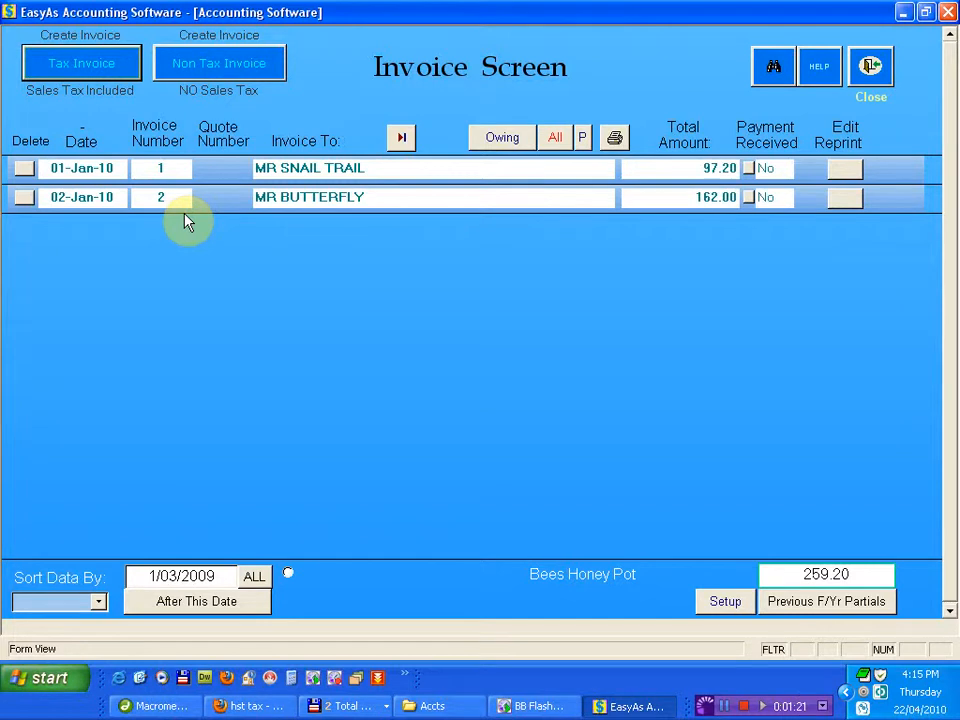
{"action": "left_click", "coordinate": [870, 66]}
Step: In the details of the business "- Bees Honey Pot -", set Invoice Numbering to 2 and close them
{"action": "left_click", "coordinate": [455, 552]}
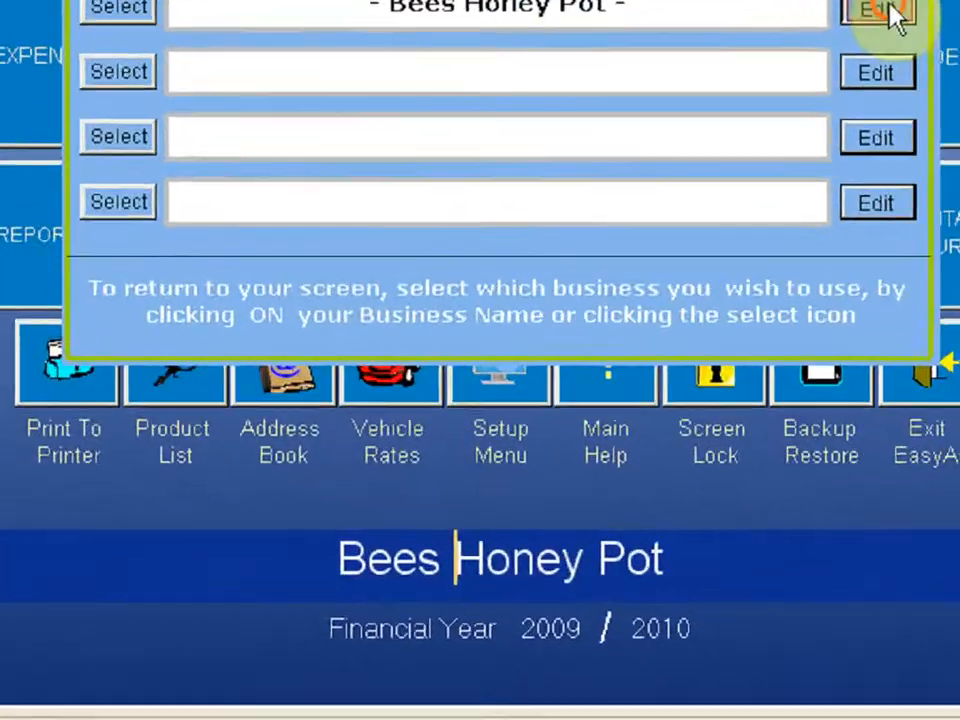
{"action": "left_click", "coordinate": [690, 243]}
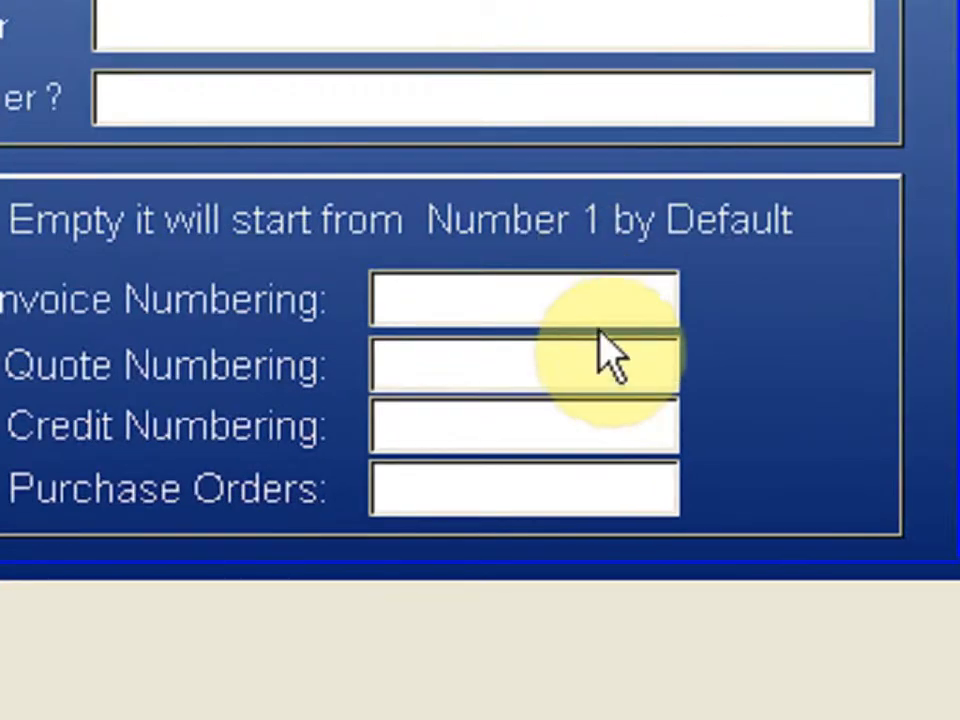
{"action": "left_click", "coordinate": [589, 289]}
{"action": "type", "text": "2"}
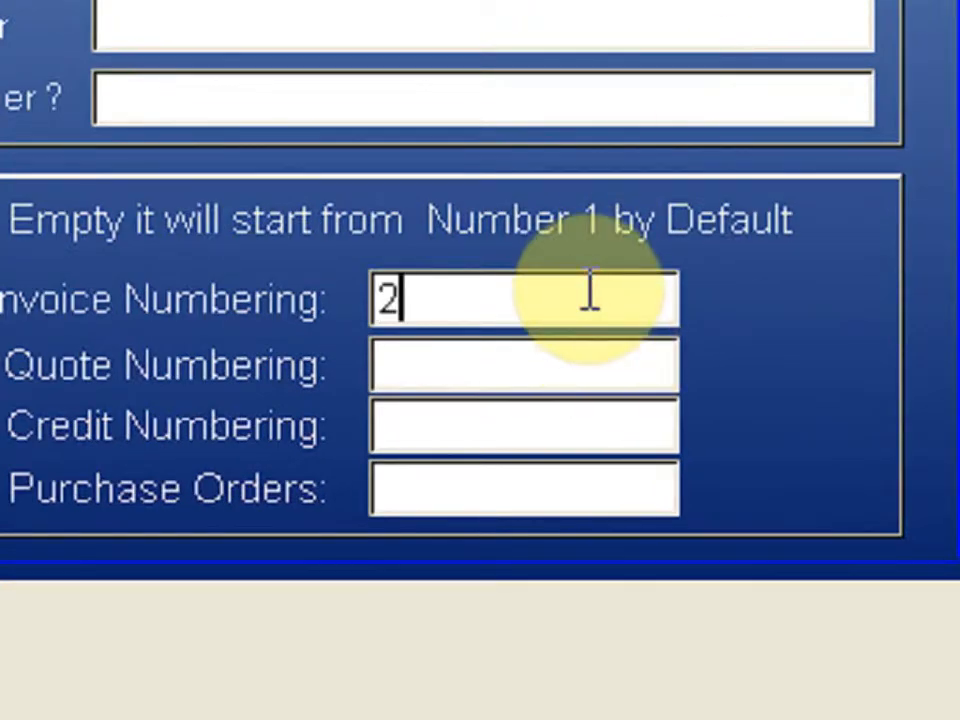
{"action": "left_click", "coordinate": [932, 489]}
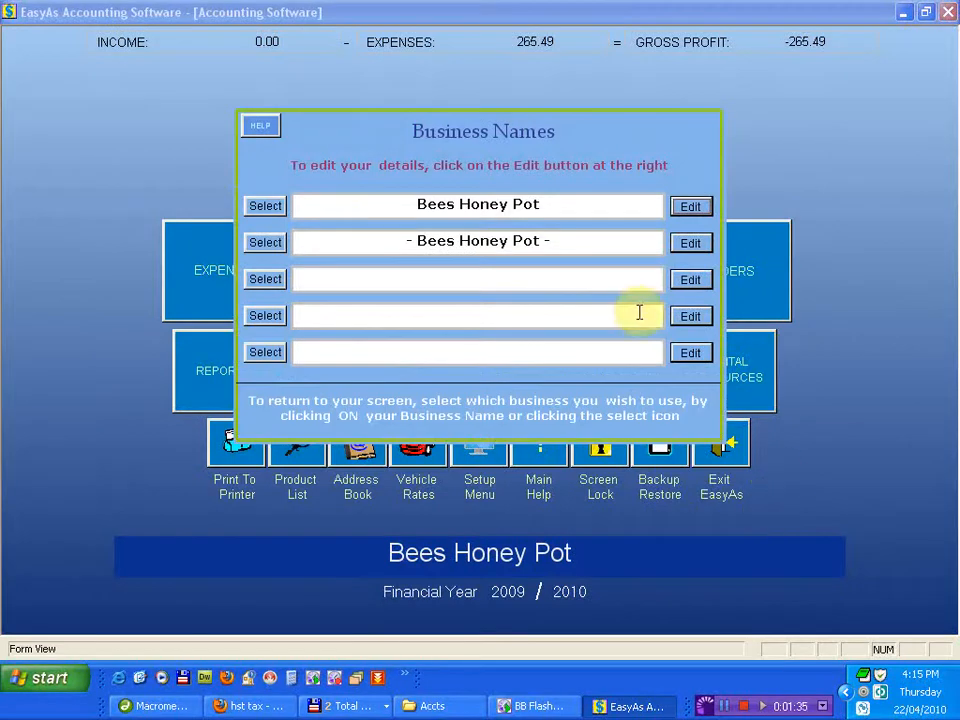
Step: Return to the business "Bees Honey Pot" and check the last quote number used on its quote screen
{"action": "left_click", "coordinate": [516, 206]}
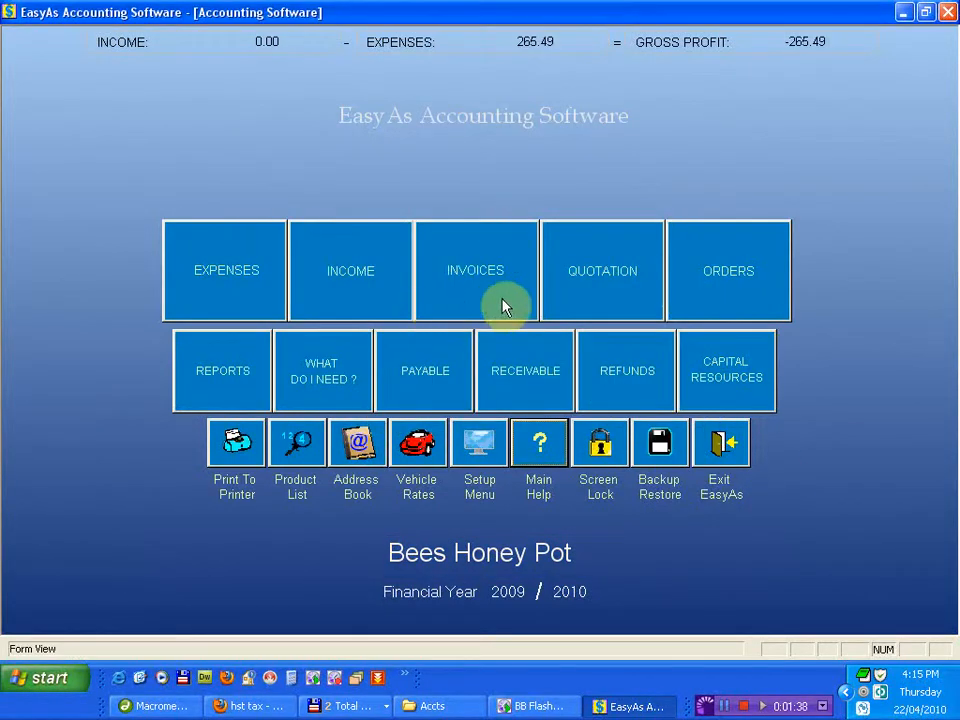
{"action": "left_click", "coordinate": [591, 291]}
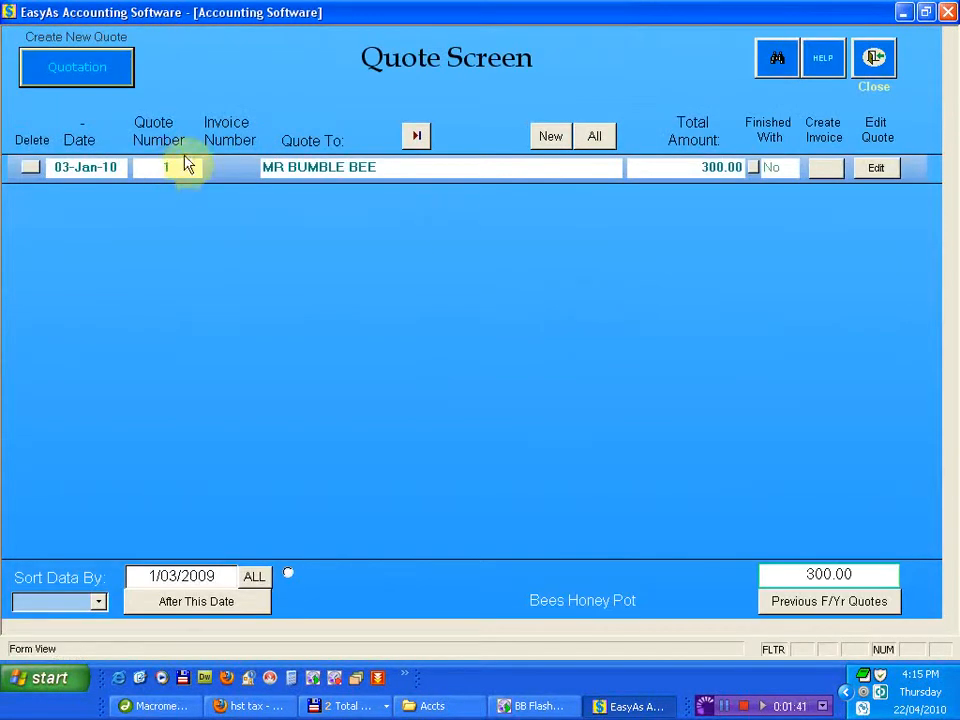
{"action": "left_click", "coordinate": [874, 68]}
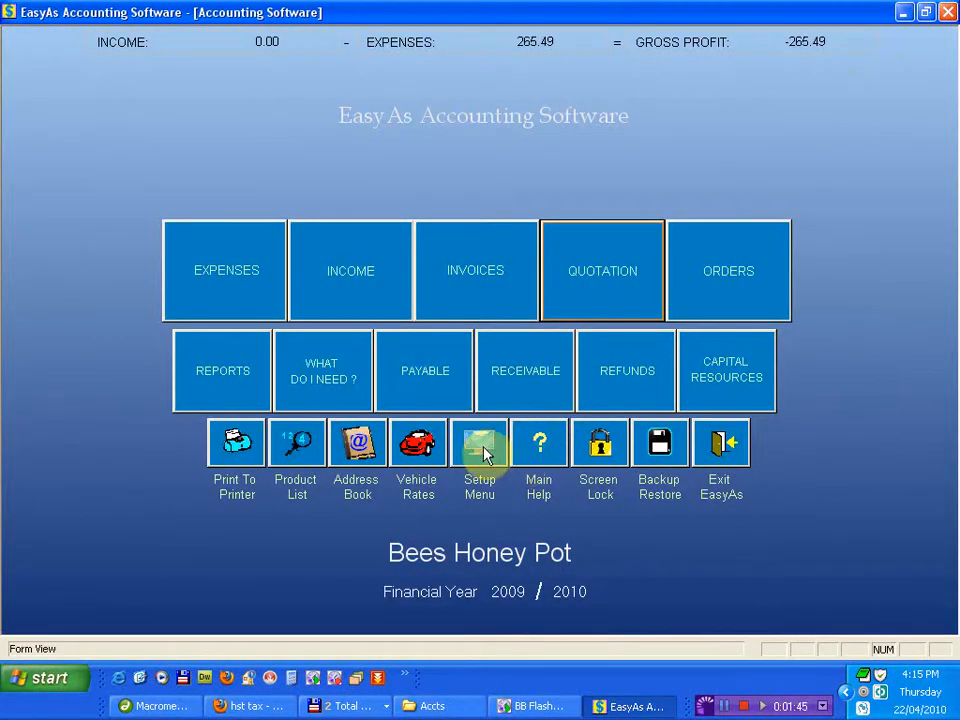
Step: Set Quote Numbering to 1 in the details of the business "- Bees Honey Pot -" and close them
{"action": "left_click", "coordinate": [476, 458]}
{"action": "left_click", "coordinate": [690, 231]}
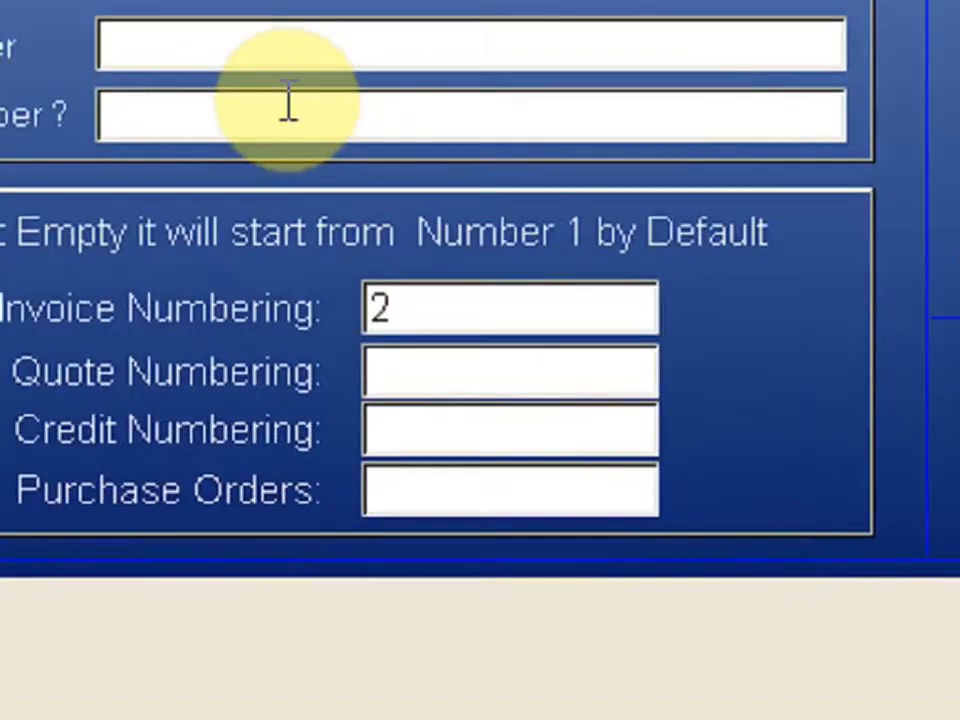
{"action": "left_click", "coordinate": [441, 379]}
{"action": "type", "text": "1"}
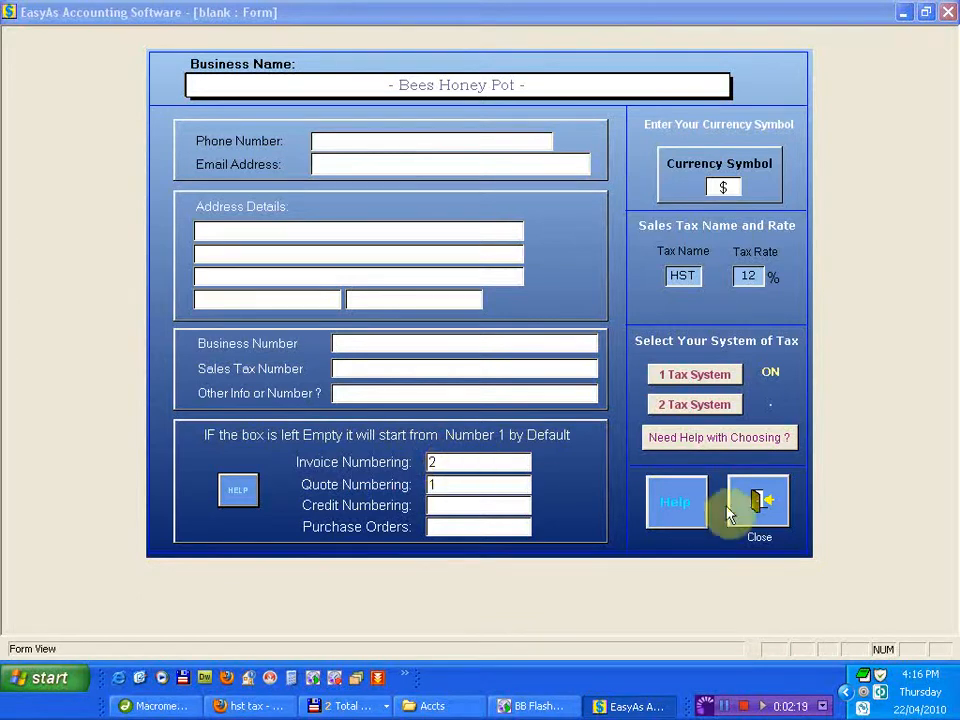
{"action": "left_click", "coordinate": [757, 499]}
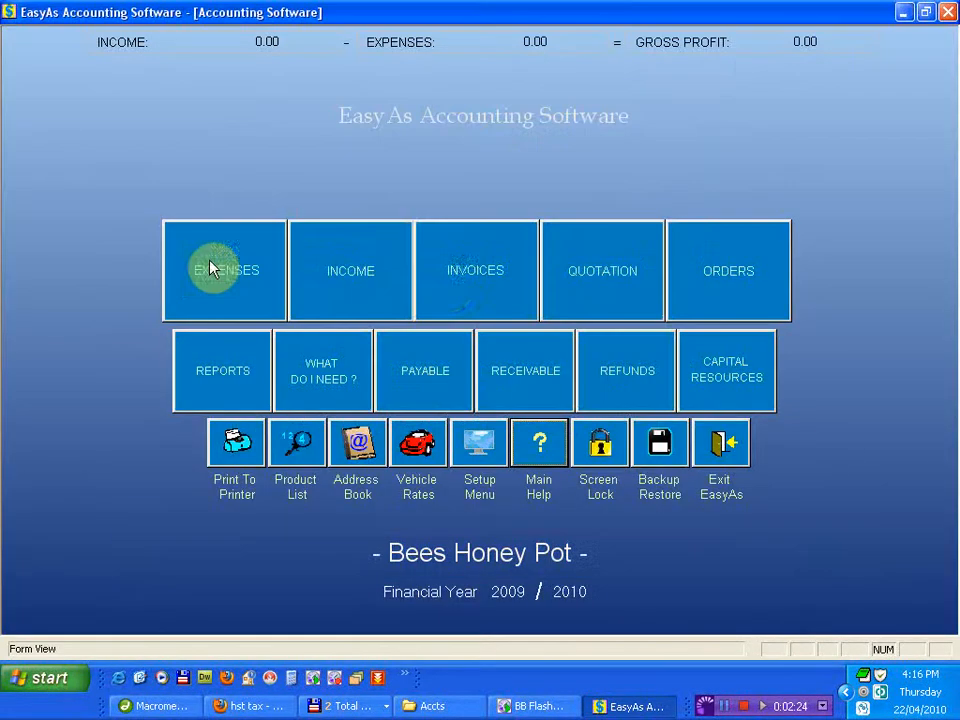
Step: Create a test tax invoice for "- Bees Honey Pot -" dated 01-Jan-10 to ASFSDFSDF, and check its invoice number in the list
{"action": "left_click", "coordinate": [452, 275]}
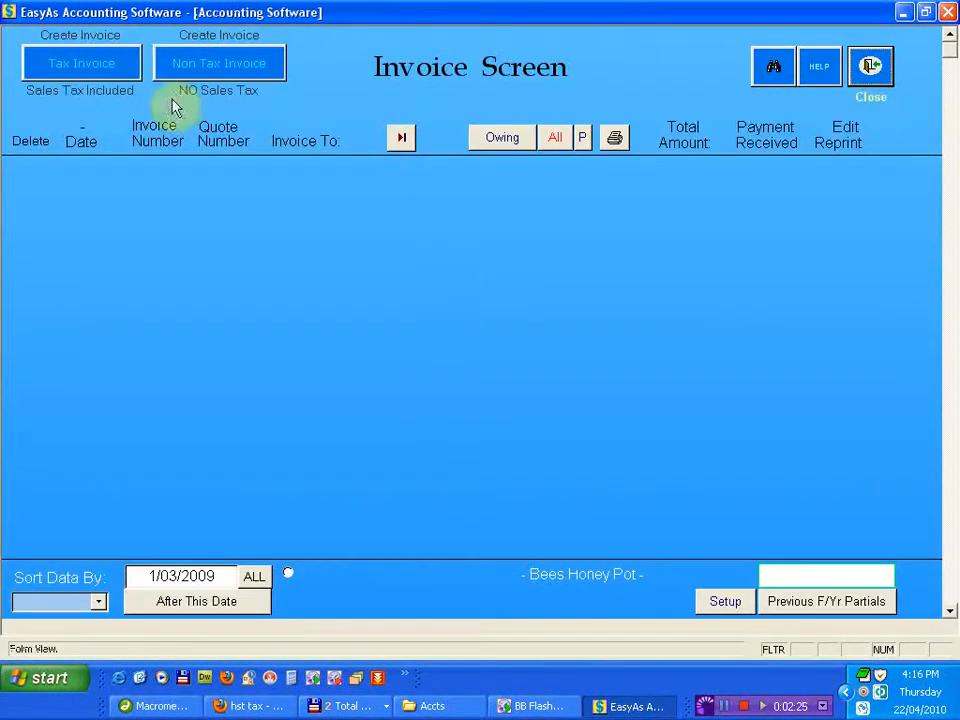
{"action": "left_click", "coordinate": [84, 70]}
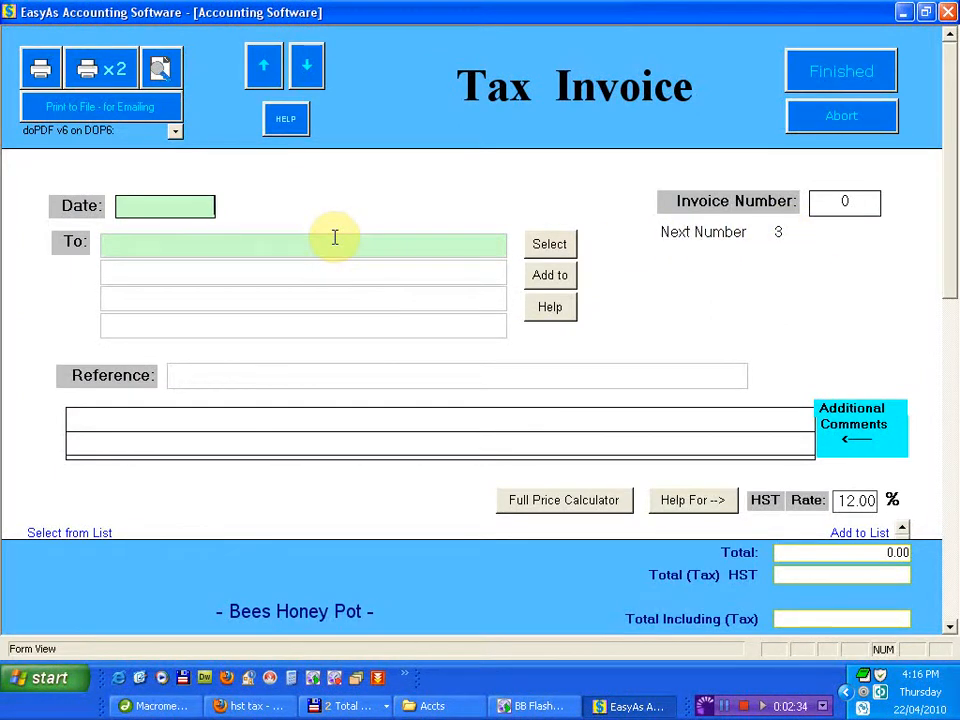
{"action": "type", "text": "1 1"}
{"action": "key", "text": "Tab"}
{"action": "type", "text": "ASFSDFSDF"}
{"action": "key", "text": "Tab"}
{"action": "key", "text": "Tab"}
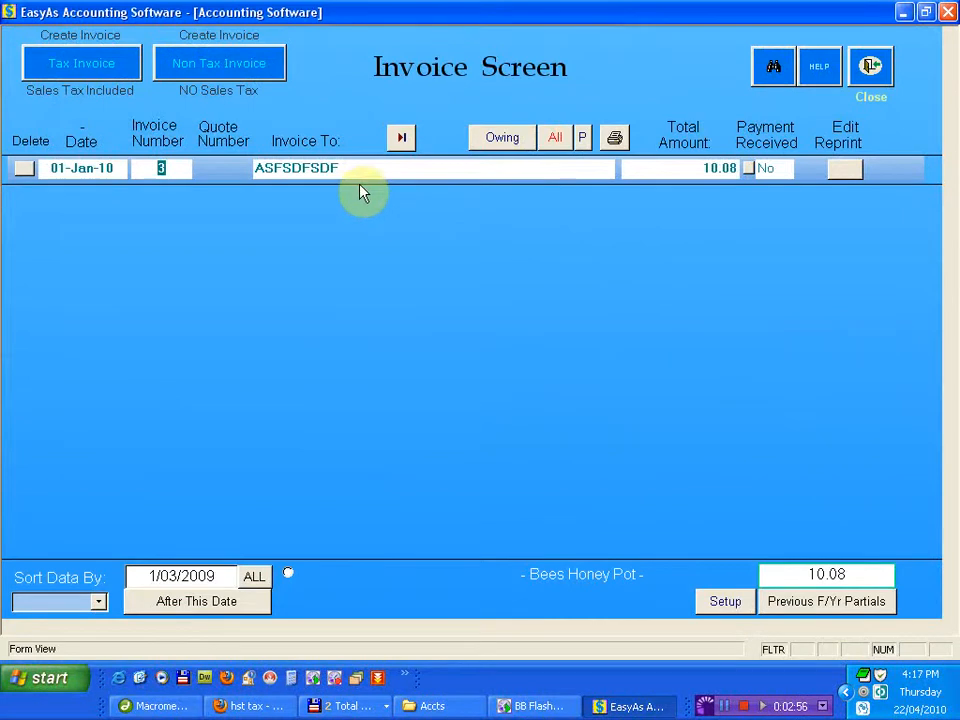
{"action": "left_click", "coordinate": [172, 168]}
{"action": "left_click", "coordinate": [869, 66]}
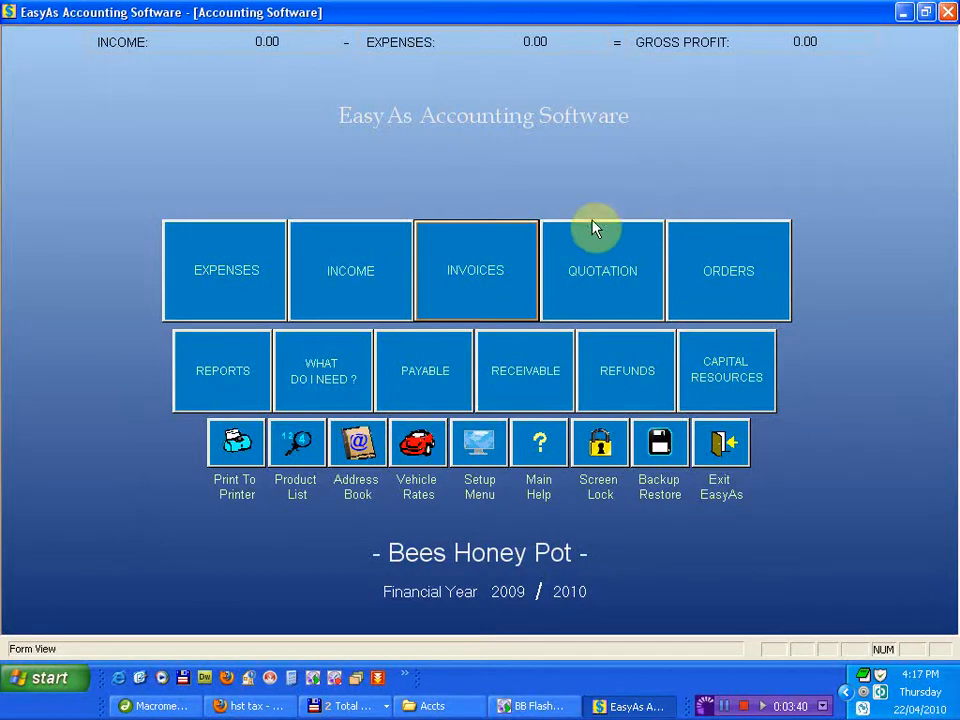
Step: Open the quote screen of "- Bees Honey Pot -" and start a new quotation
{"action": "left_click", "coordinate": [621, 271]}
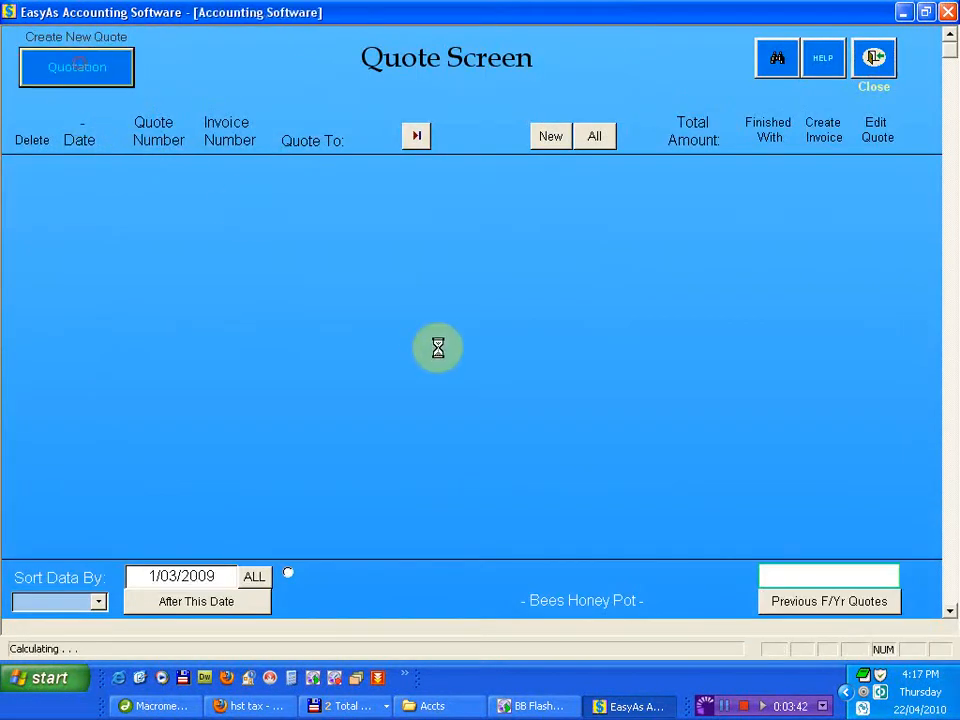